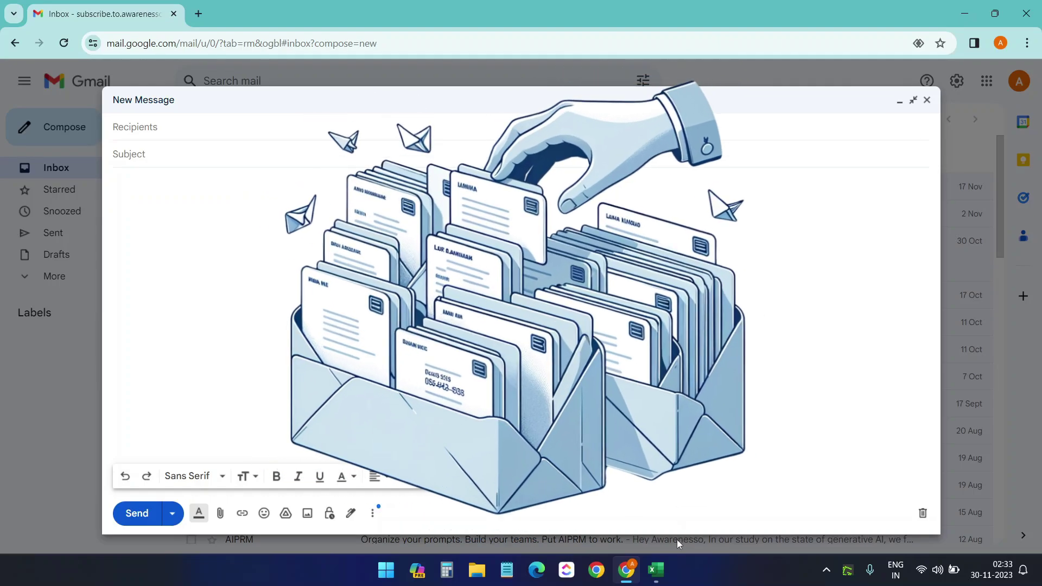
Switch from the Gmail message to the 'Gmail Mail merge' Excel workbook of customers.
left_click(656, 567)
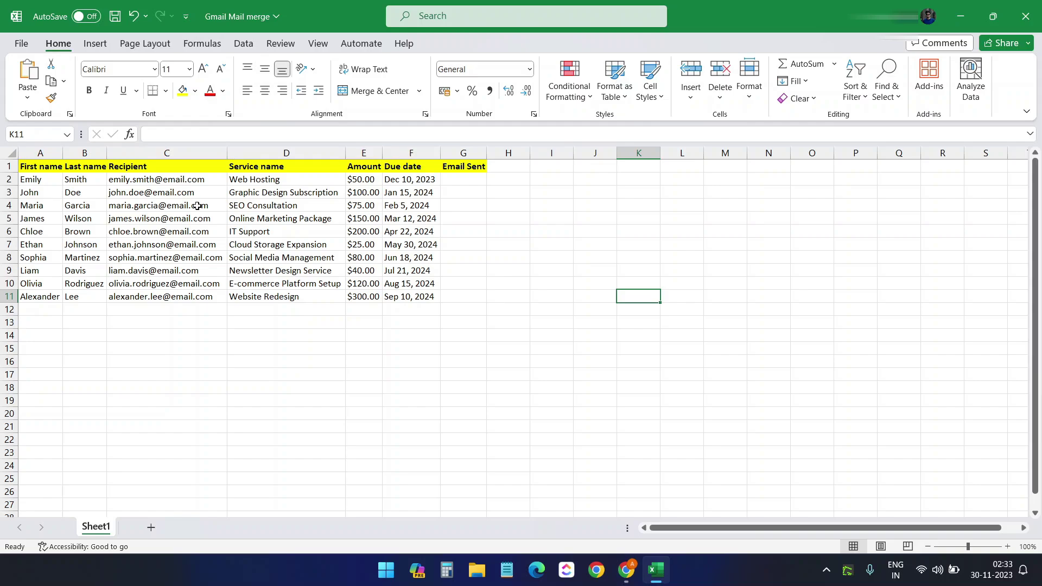
Flip to the Gmail message in Chrome and back to the Excel customer list.
left_click(626, 570)
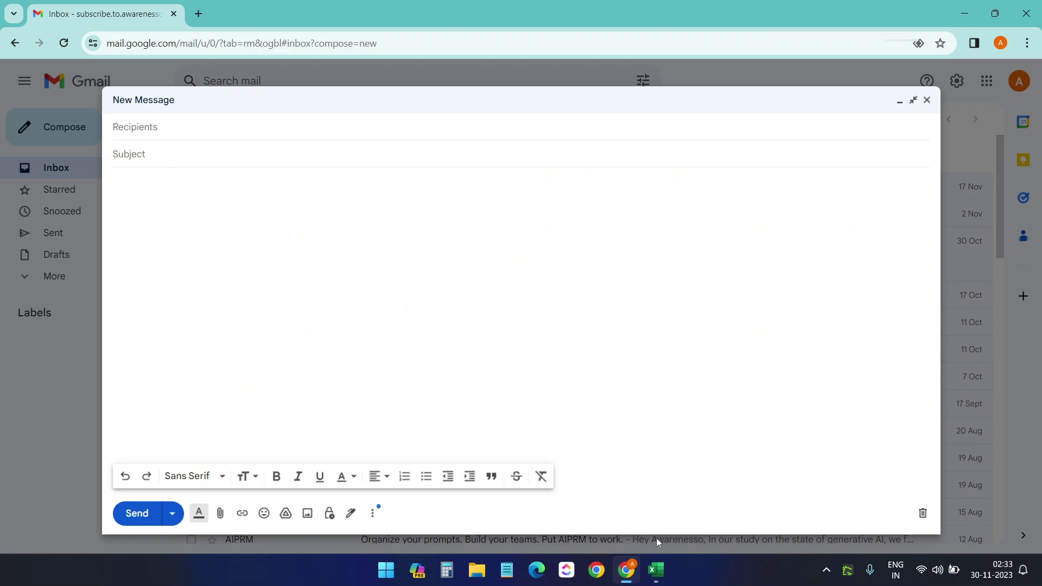
left_click(656, 570)
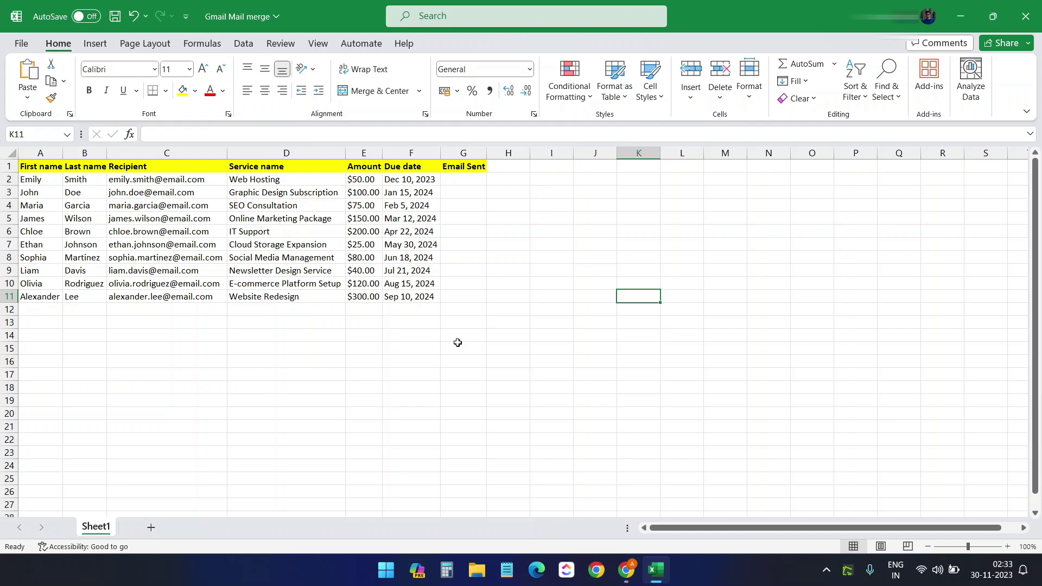
Return to Chrome and scroll the mail-merge guide down to 'Set up the script'.
left_click(625, 568)
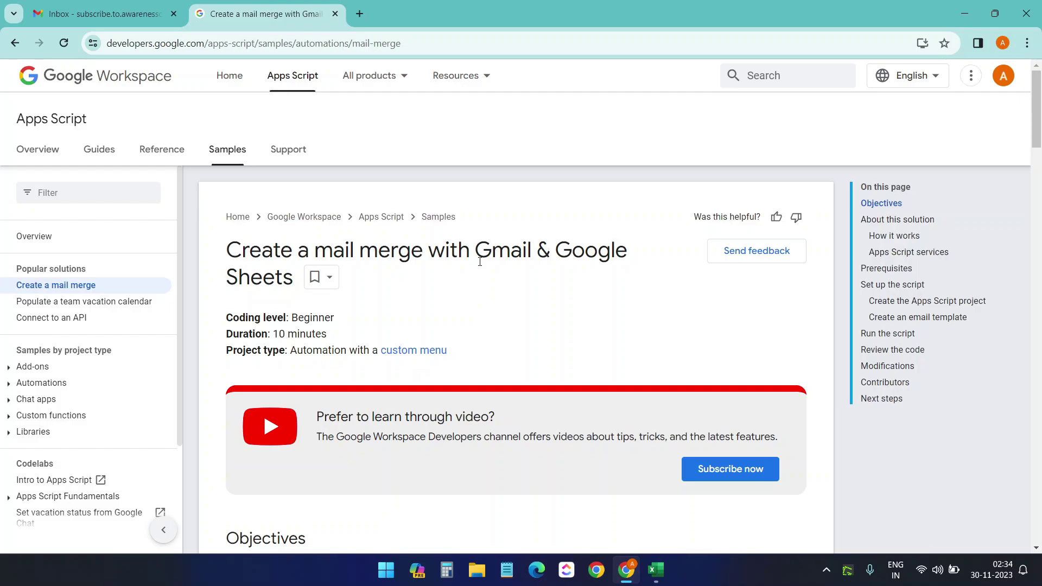
scroll(480, 262, "down", 12)
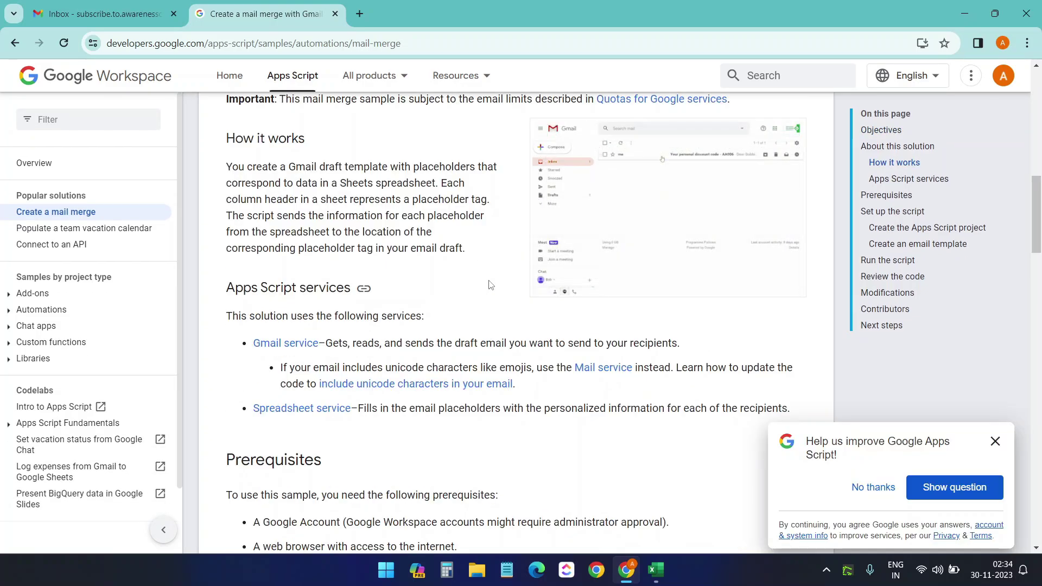
scroll(491, 285, "down", 7)
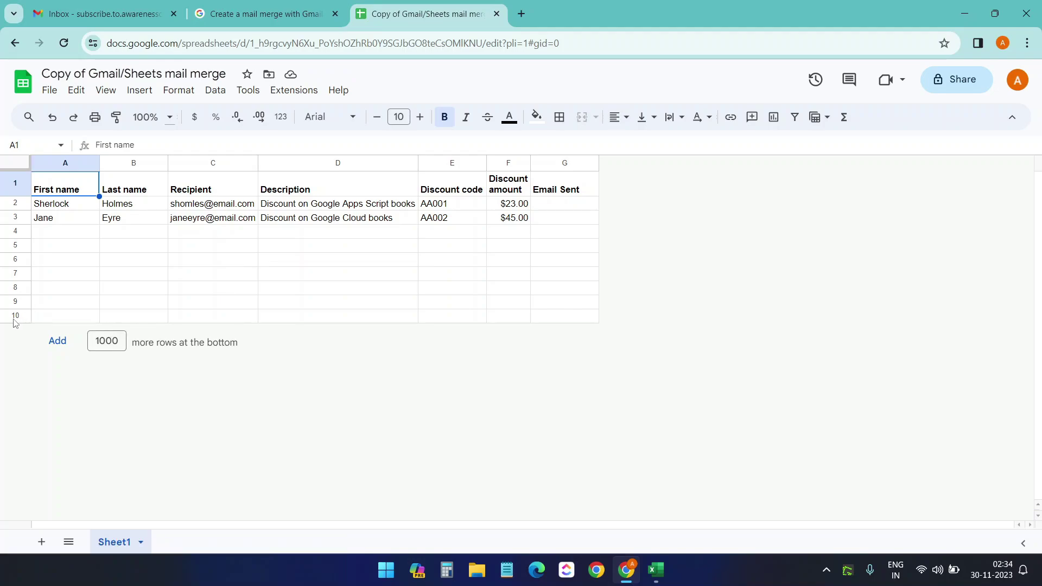
Add 10 more rows to the bottom of the copied sheet.
left_click(114, 340)
key("BackSpace")
key("BackSpace")
left_click(57, 344)
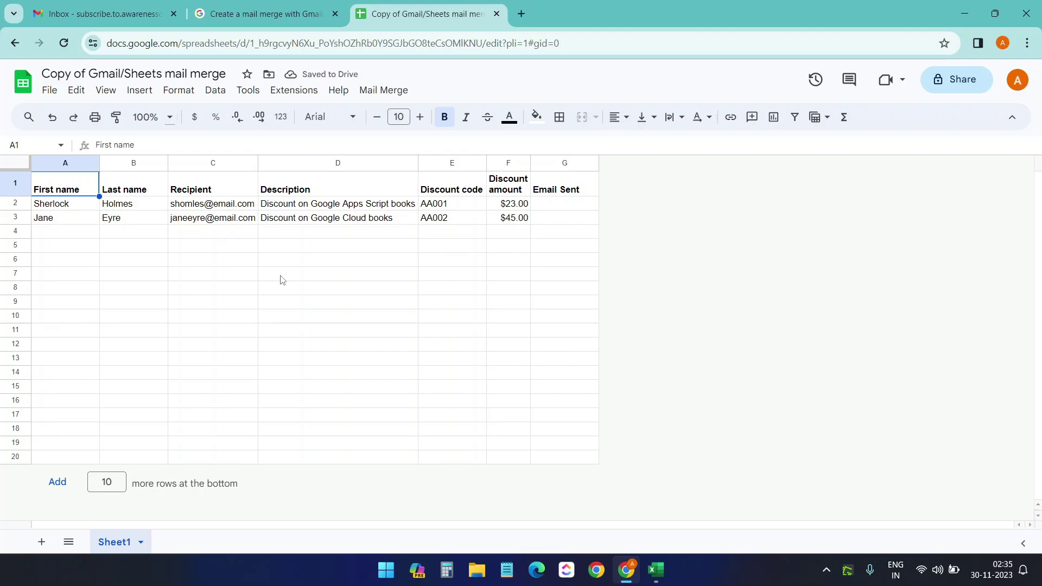
left_click(311, 288)
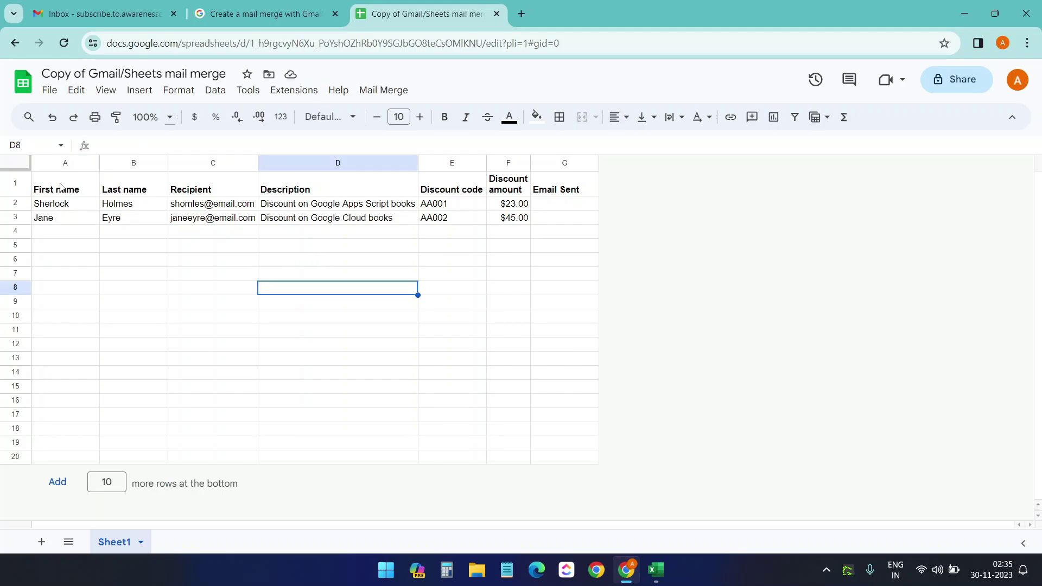
Glance at the Excel workbook, then select Email Sent cells G1 through G3.
left_click(656, 570)
key("alt+Tab")
left_click(557, 193)
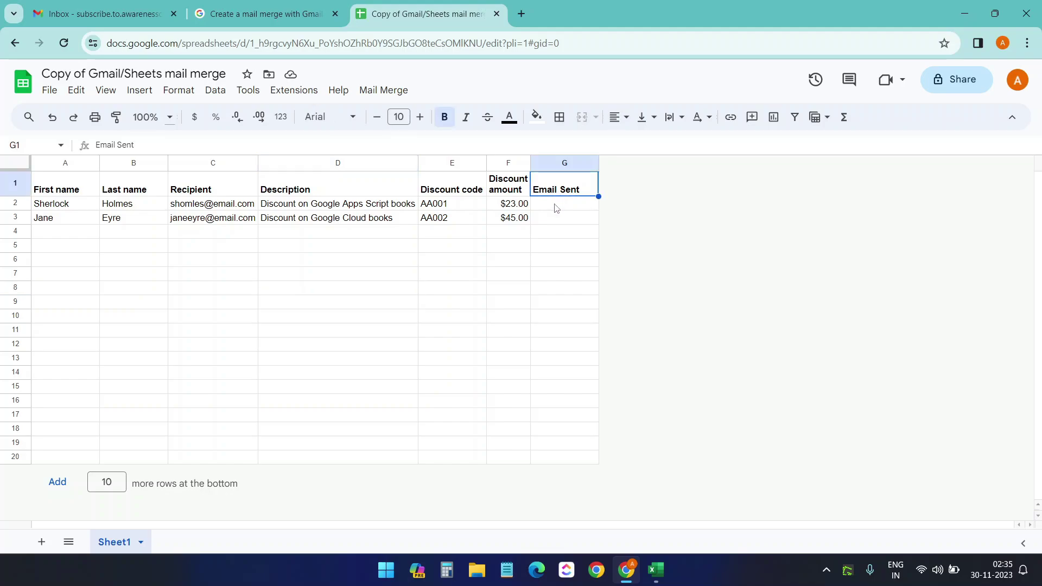
left_click(556, 207)
left_click(556, 222)
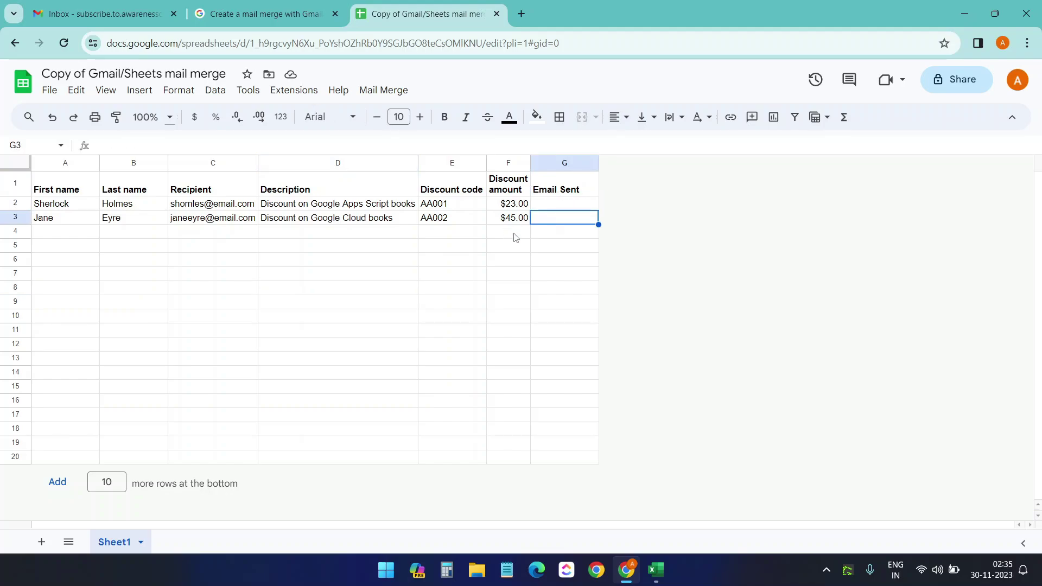
Rename headers D1, E1 and F1 to 'Service name', 'Amount' and 'Due date'.
left_click(328, 194)
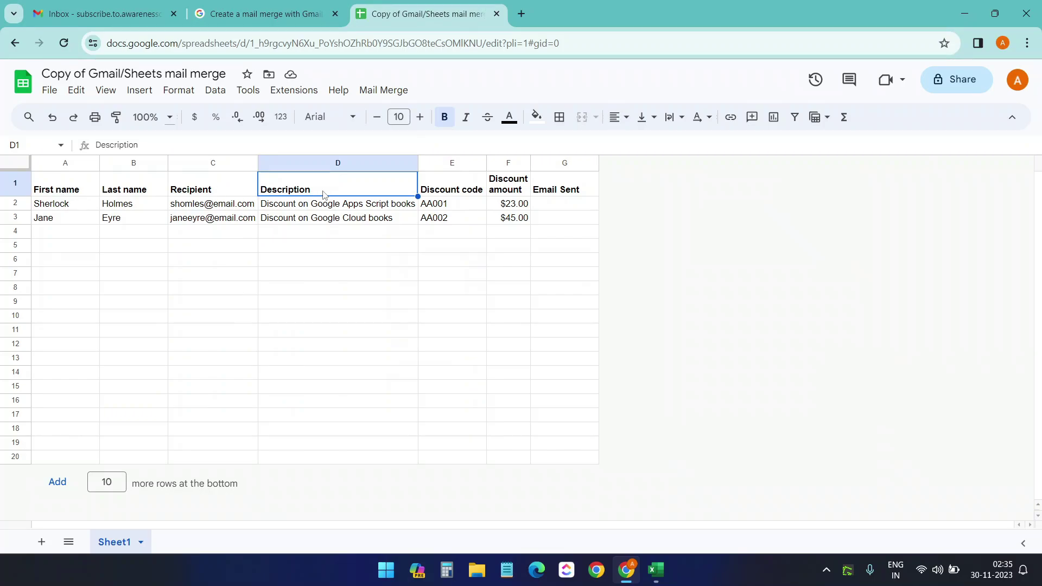
type("Service ")
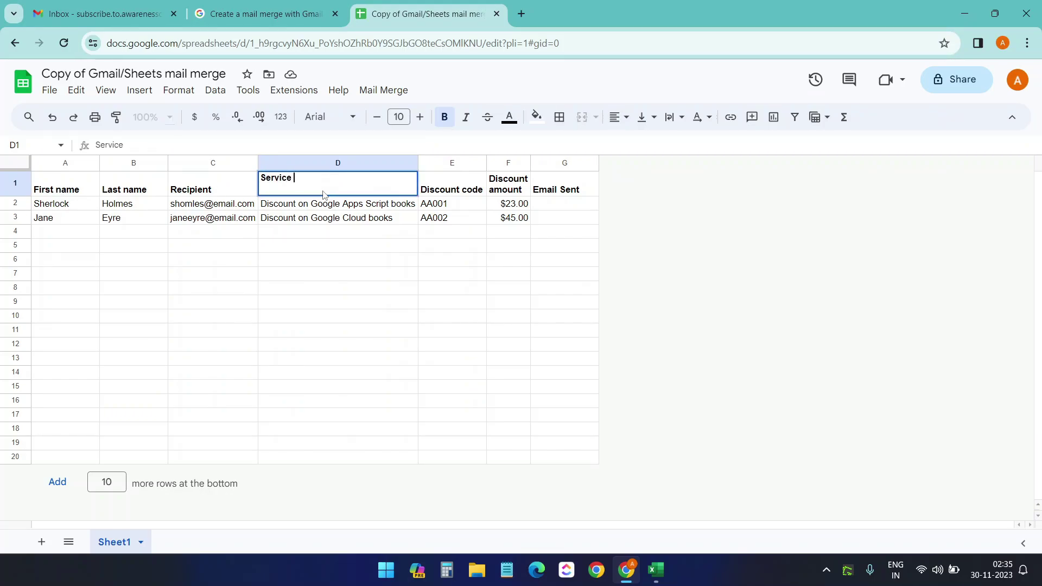
type("name")
key("Return")
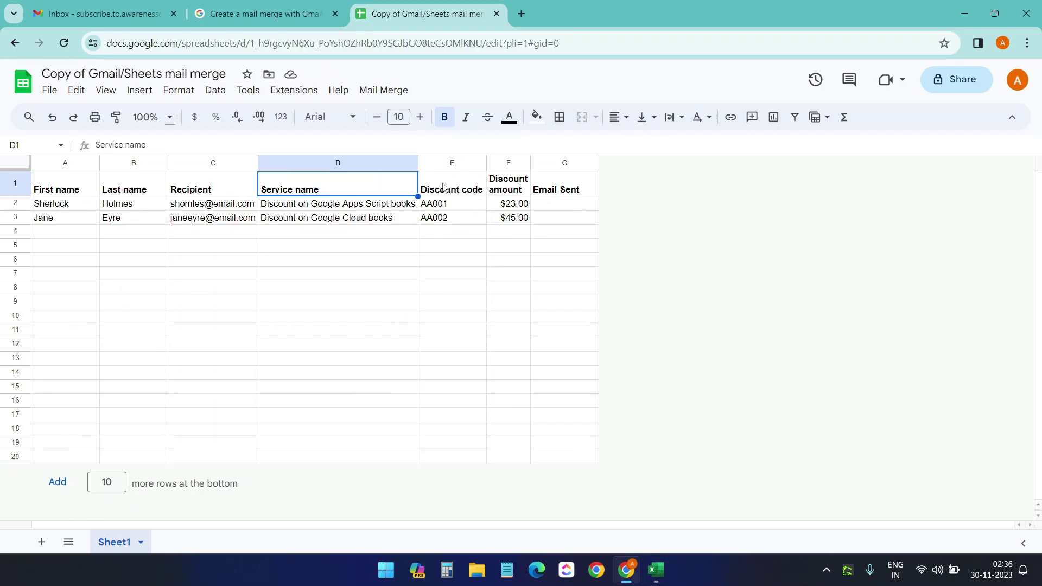
left_click(481, 193)
type("Amount")
key("Tab")
type("Due")
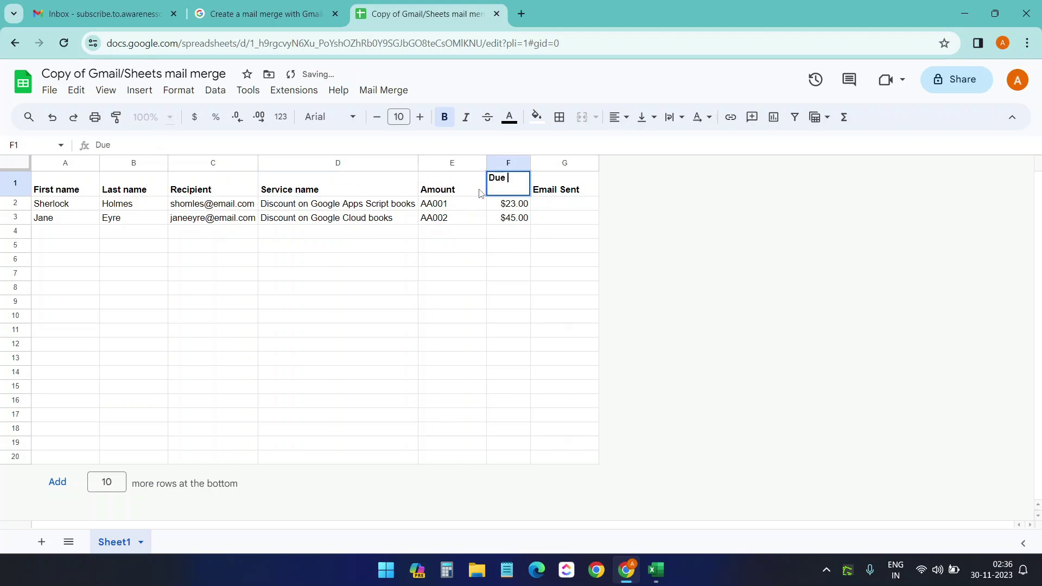
type(" date")
Copy the Excel customer rows A2:F11 and select the sample rows A2:G3 in Sheets.
key("alt+Tab")
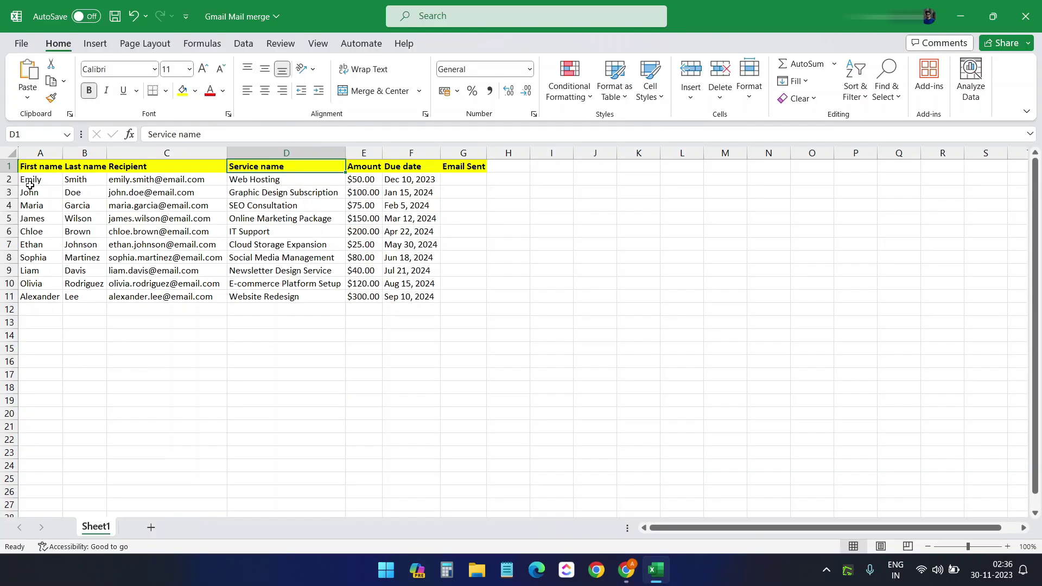
left_click_drag(27, 181, 400, 293)
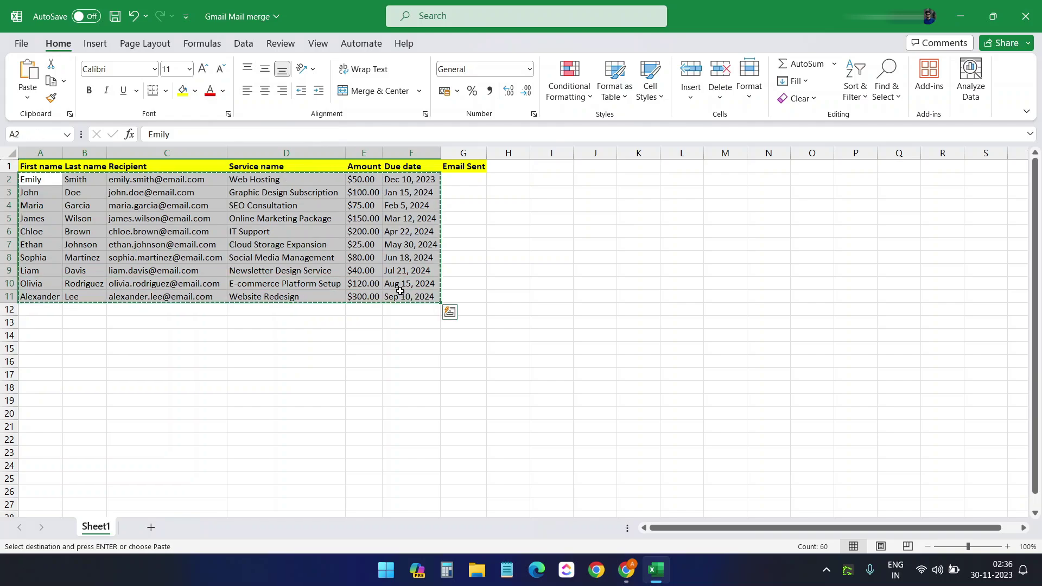
key("ctrl+c")
key("alt+Tab")
left_click_drag(53, 197, 543, 207)
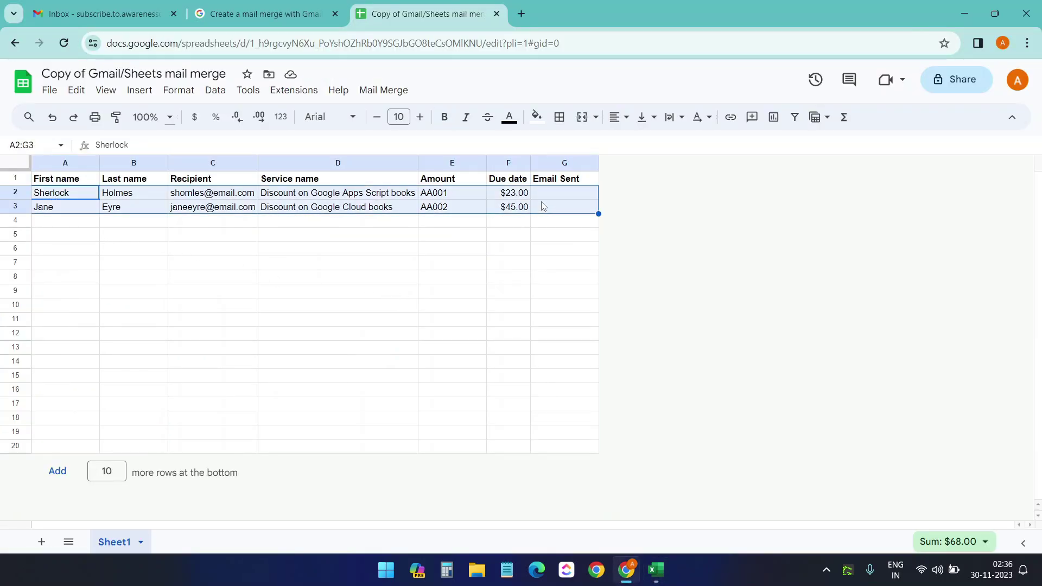
Delete the two sample rows and paste the Excel customer data starting at A2.
key("Delete")
left_click(61, 198)
key("ctrl+v")
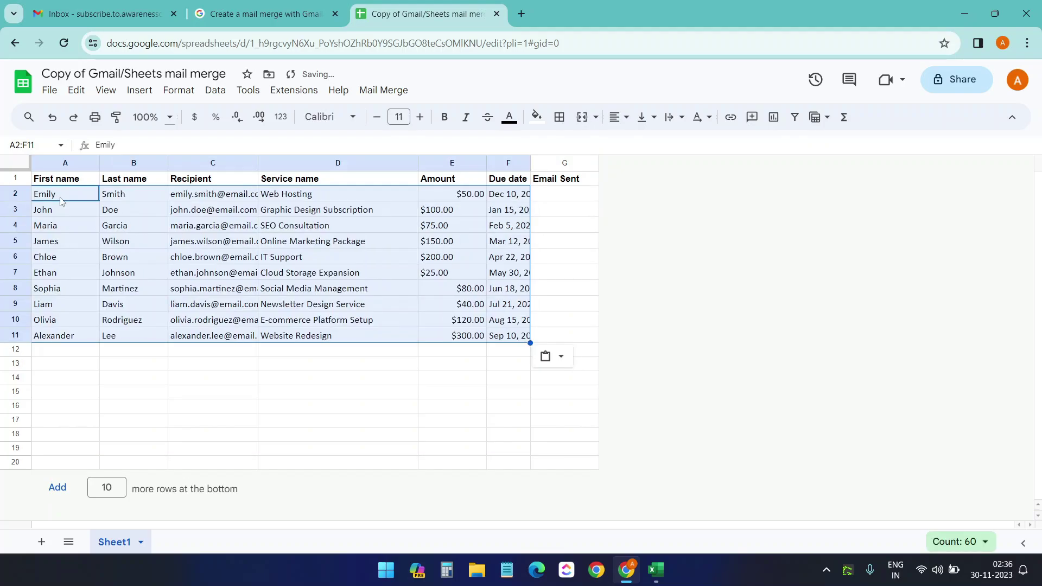
Right-align the Amount column, then go over the First name, Last name and Recipient headers.
left_click(459, 162)
left_click(619, 117)
left_click(661, 144)
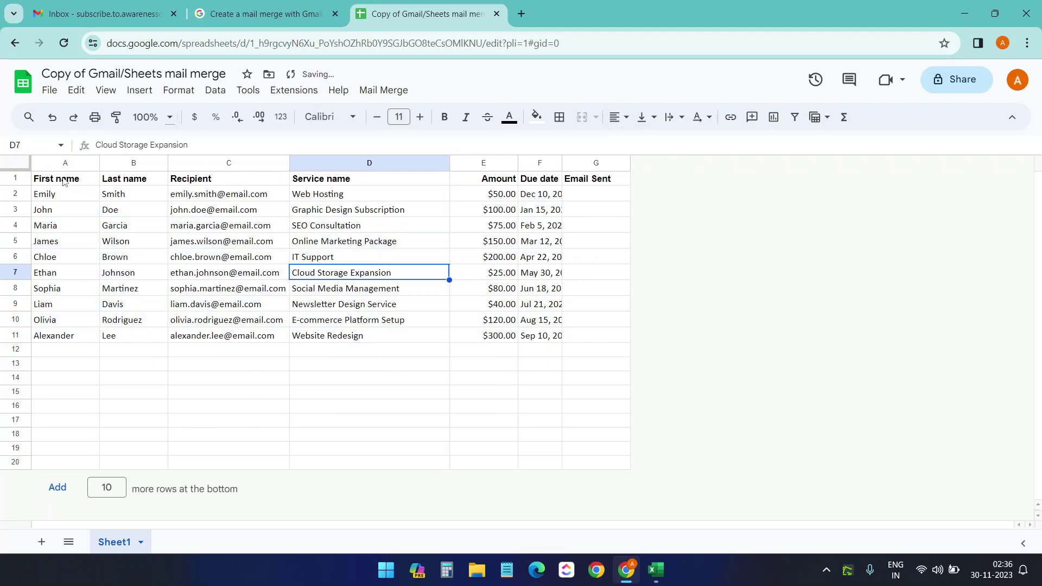
left_click(57, 184)
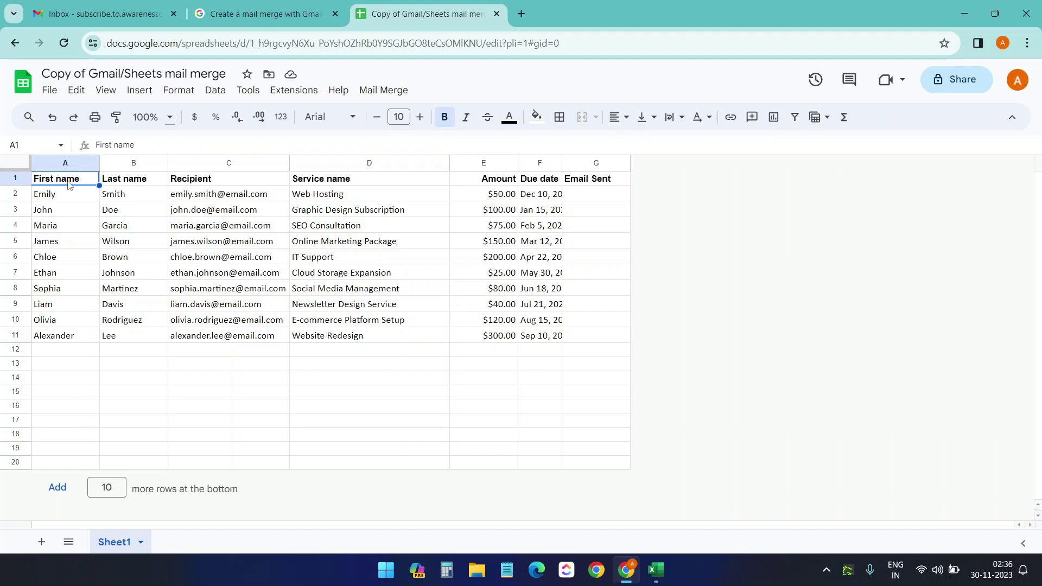
left_click(128, 184)
left_click(191, 184)
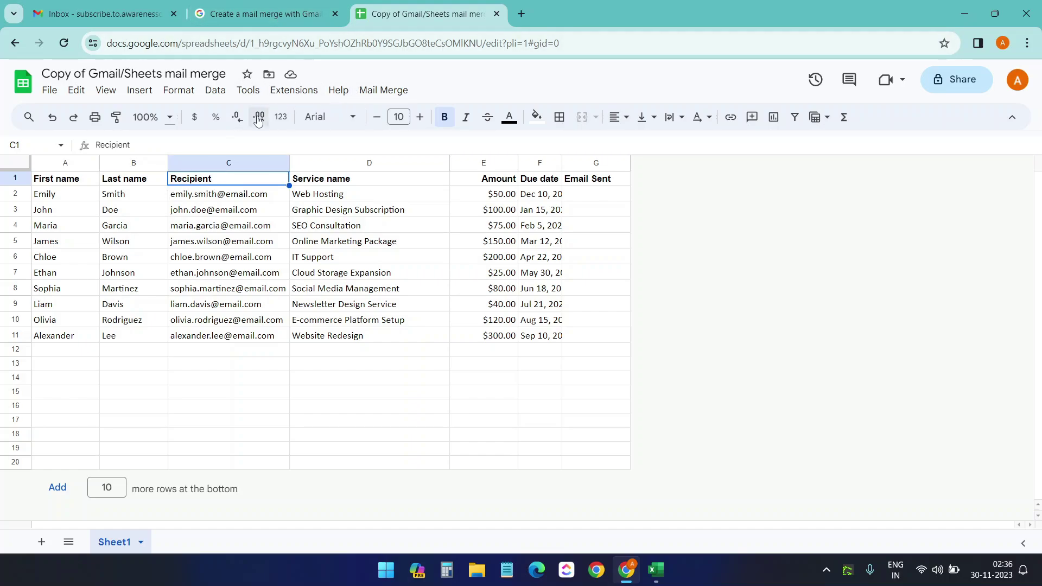
Open the sheet's script project through Extensions > Apps Script.
left_click(379, 91)
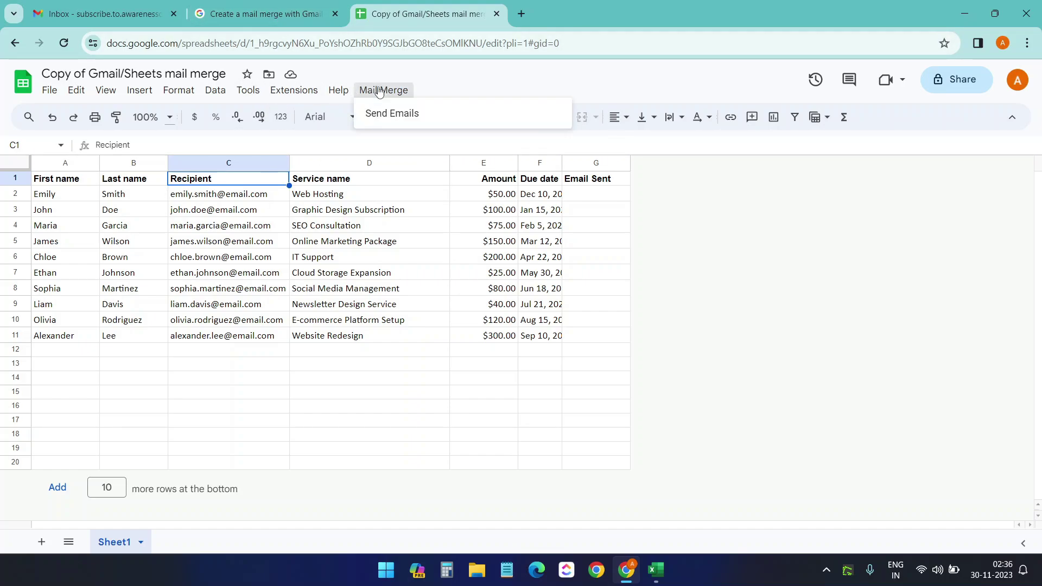
left_click(305, 91)
left_click(305, 91)
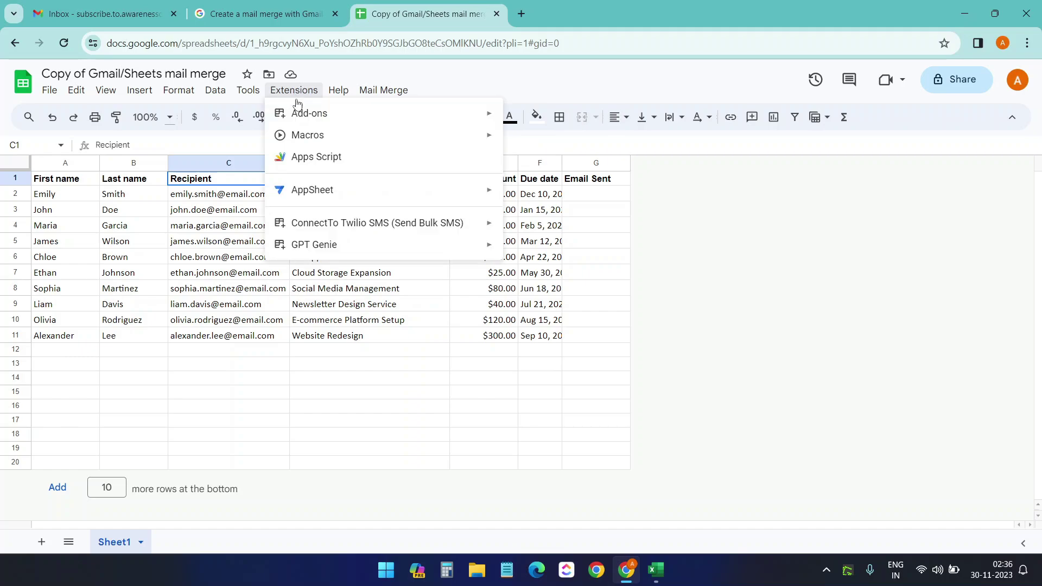
left_click(314, 157)
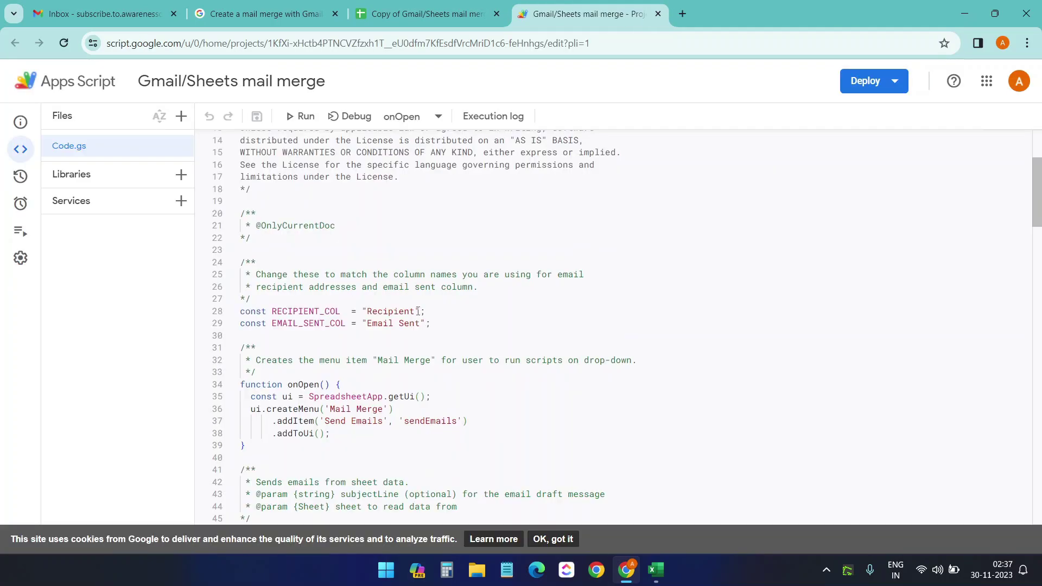
Compare the Recipient and Email Sent names in Code.gs with headers C1 and G1.
double_click(416, 311)
left_click_drag(421, 324, 368, 324)
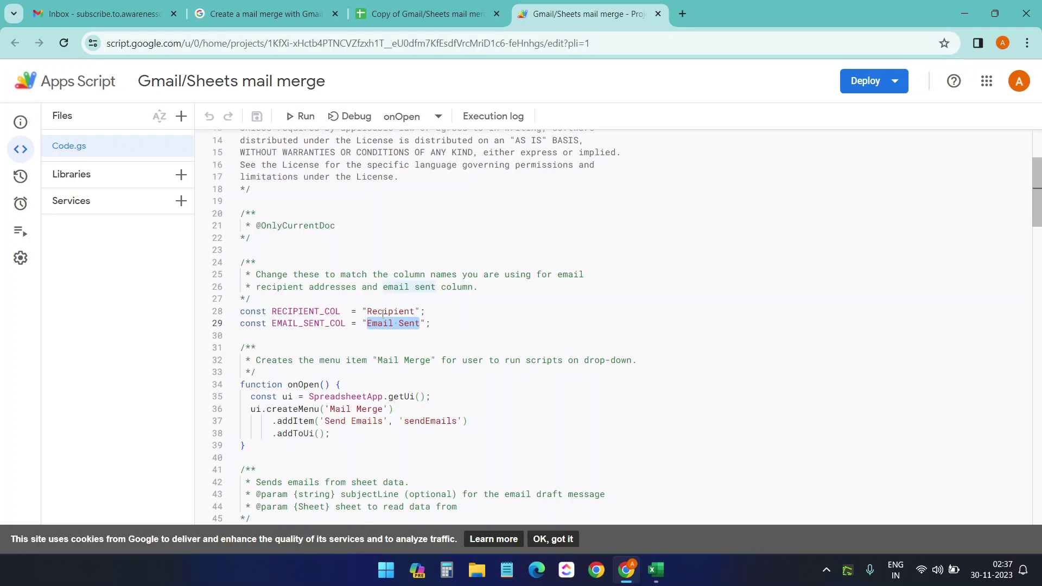
left_click(426, 13)
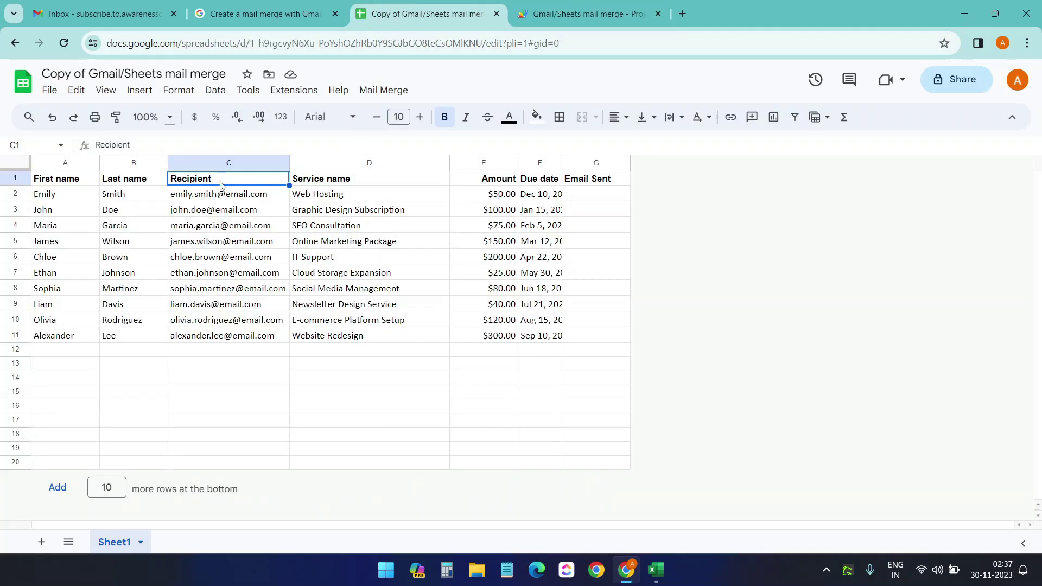
left_click(592, 180)
left_click(213, 184)
left_click(571, 15)
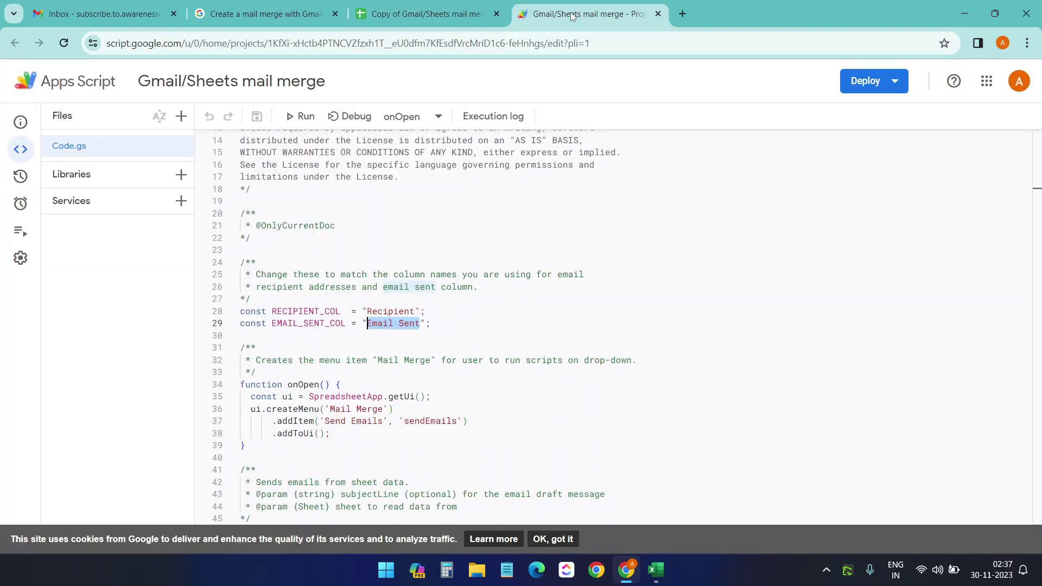
Recheck 'Recipient' in the script, then auto-fit column F so the full due dates show.
left_click(439, 14)
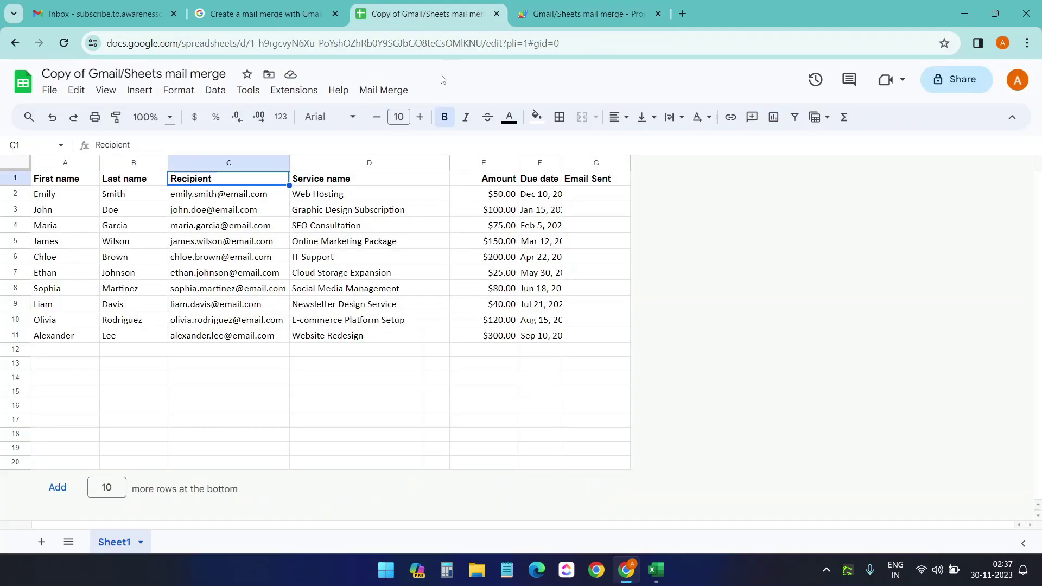
key("ctrl+Tab")
left_click_drag(416, 310, 367, 310)
key("ctrl+shift+Tab")
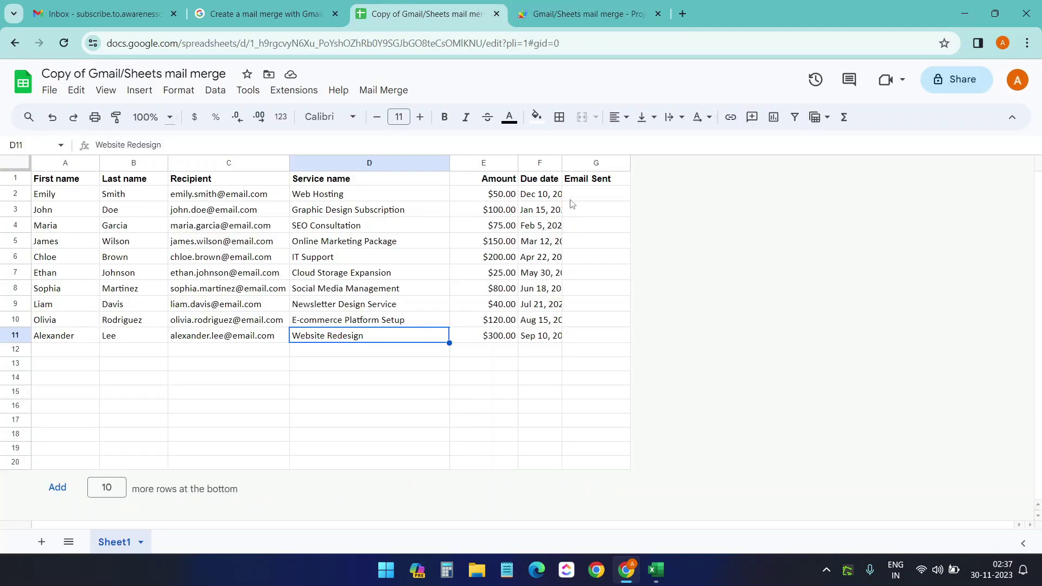
double_click(563, 163)
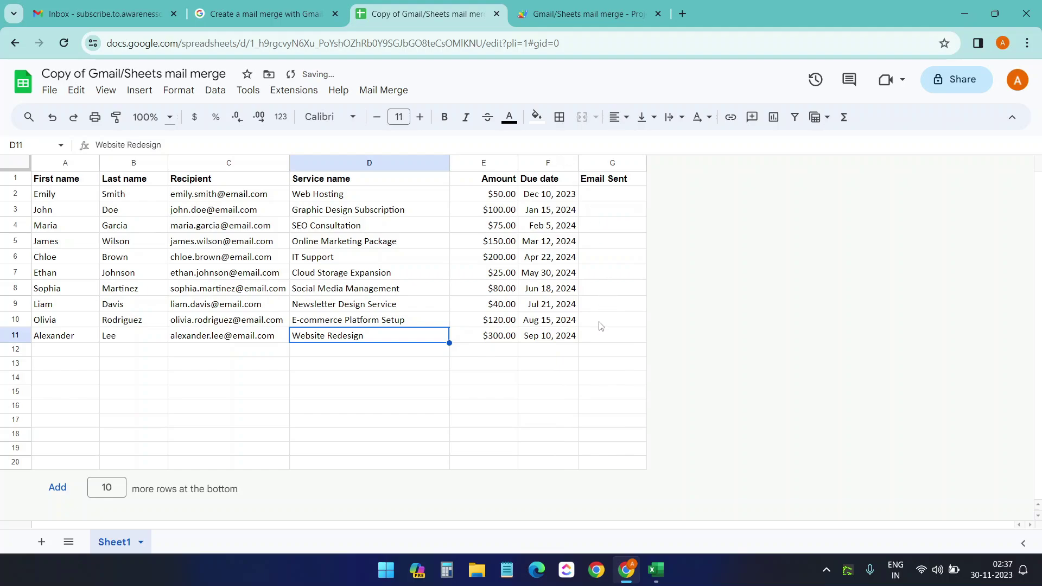
left_click(129, 19)
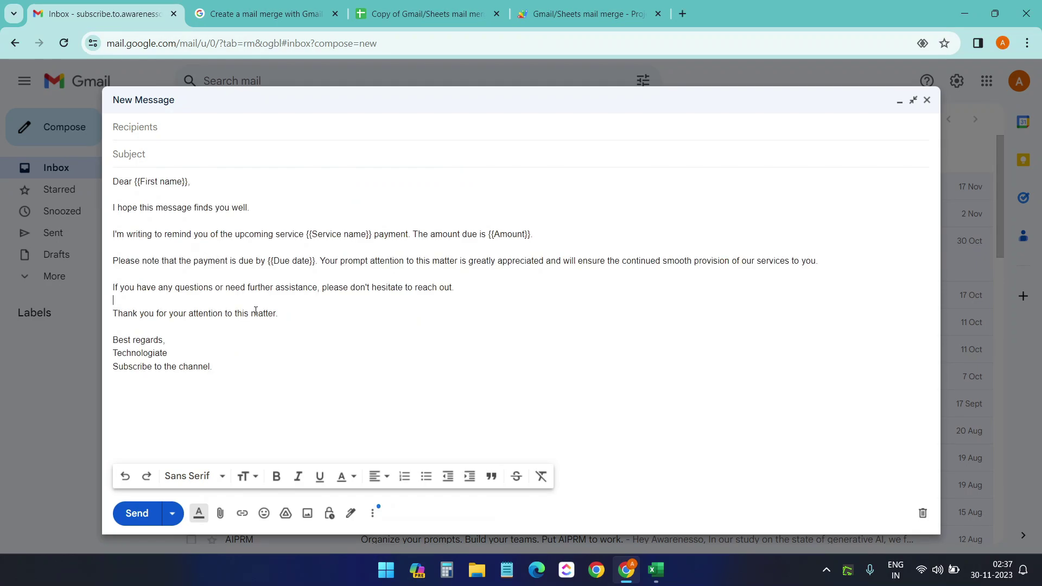
Check the {{First name}} and {{Service name}} placeholders against headers A1 and D1.
key("ctrl+3")
left_click(73, 184)
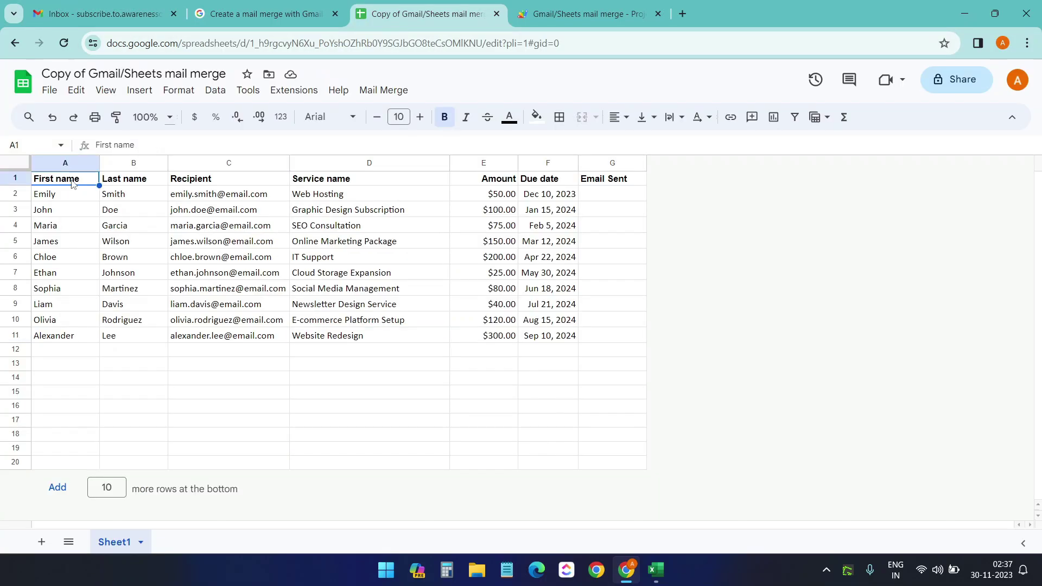
left_click(119, 21)
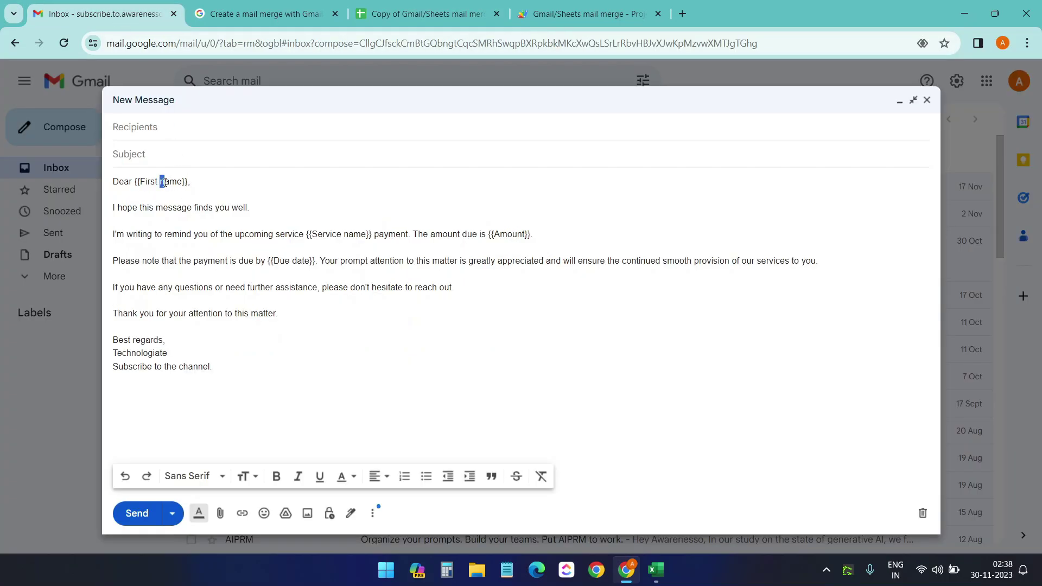
key("ctrl+3")
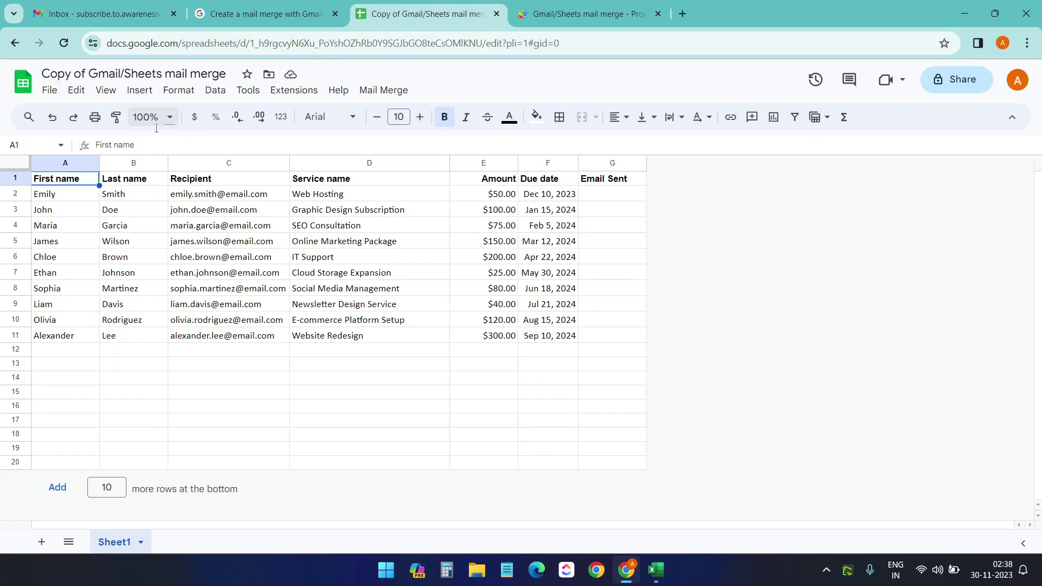
left_click(135, 14)
left_click_drag(306, 234, 364, 232)
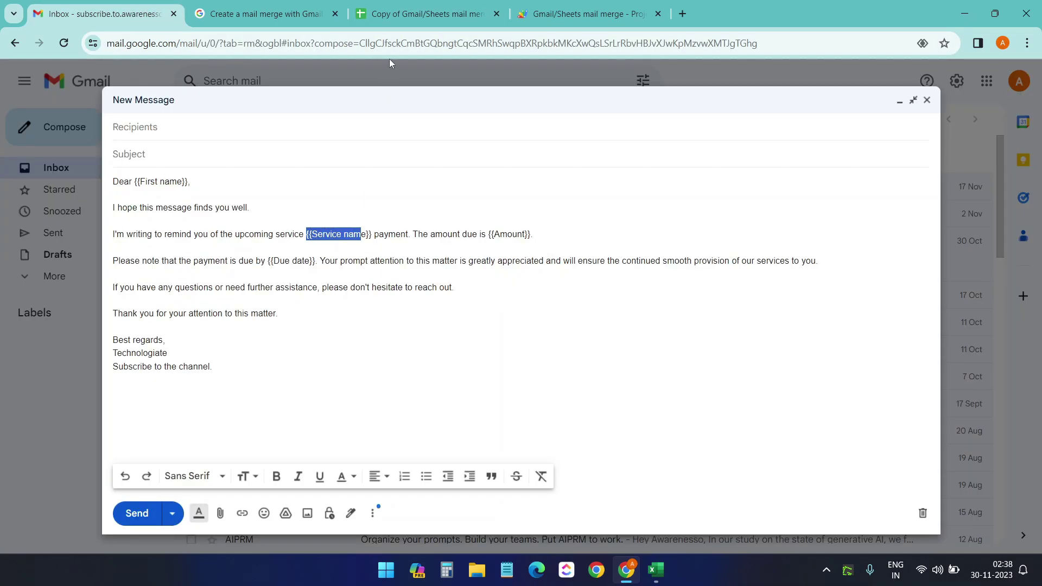
left_click(401, 22)
left_click(317, 183)
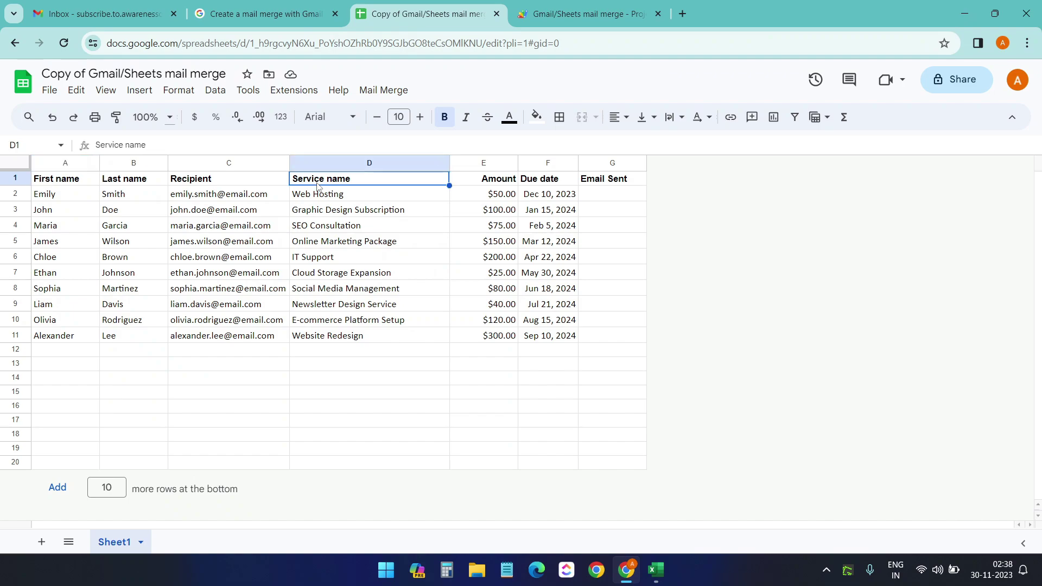
left_click(106, 14)
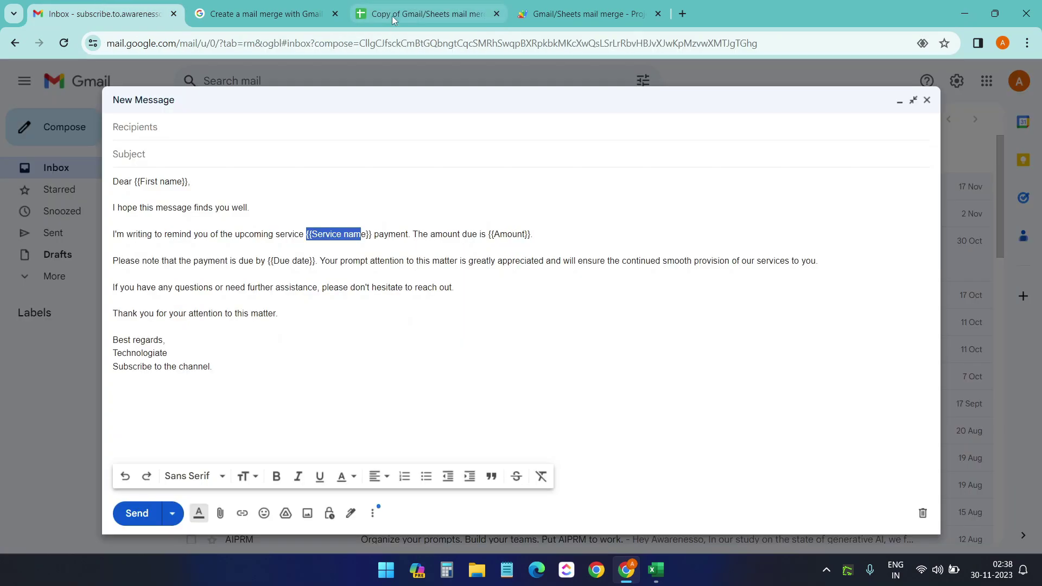
Check {{Amount}} and {{Due date}} in the draft against the sheet's E1 and F1 headers.
left_click(399, 22)
left_click(484, 193)
left_click(484, 179)
left_click(103, 13)
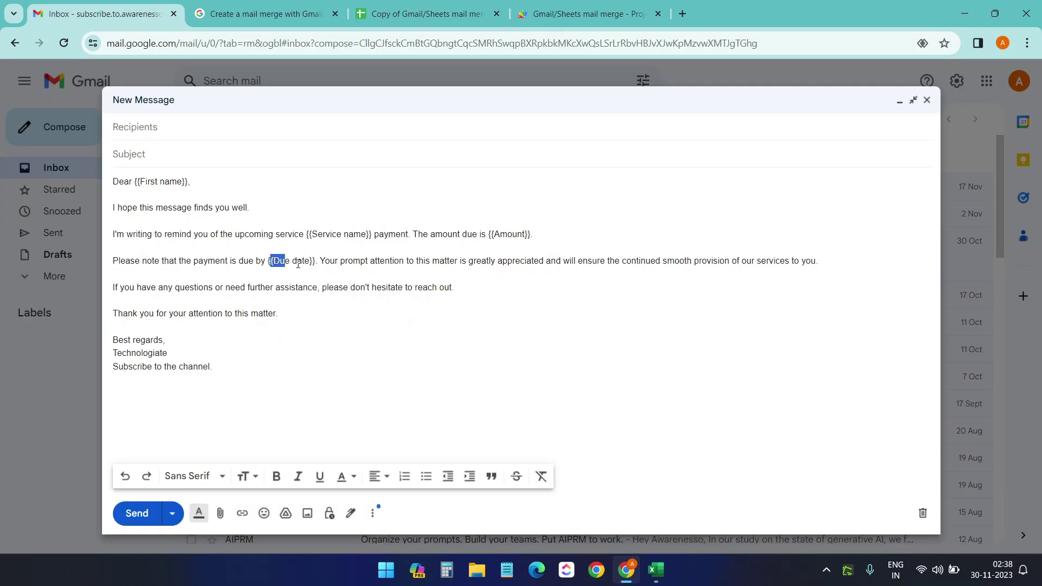
left_click(414, 18)
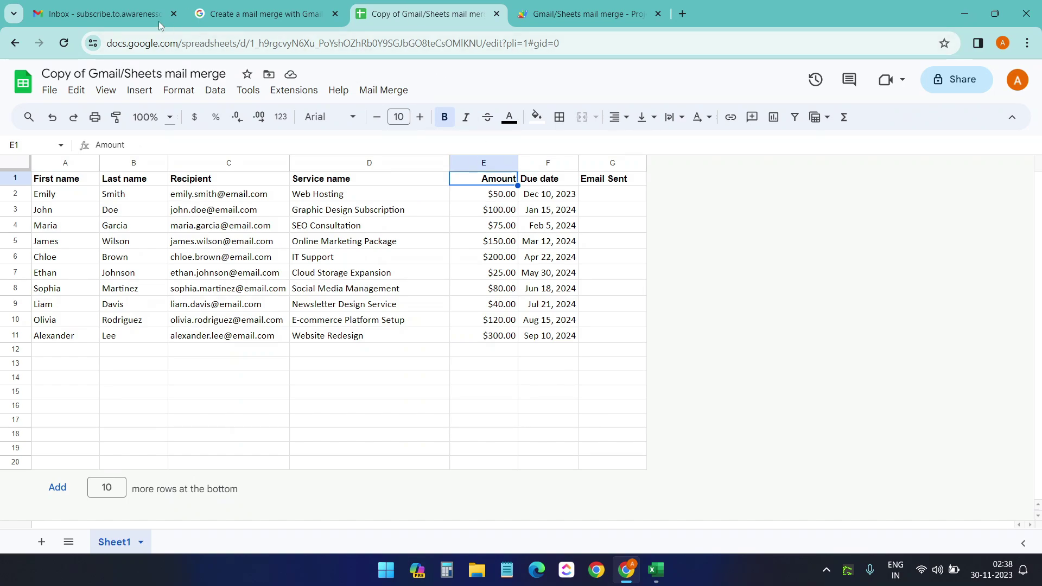
left_click(106, 15)
left_click(215, 252)
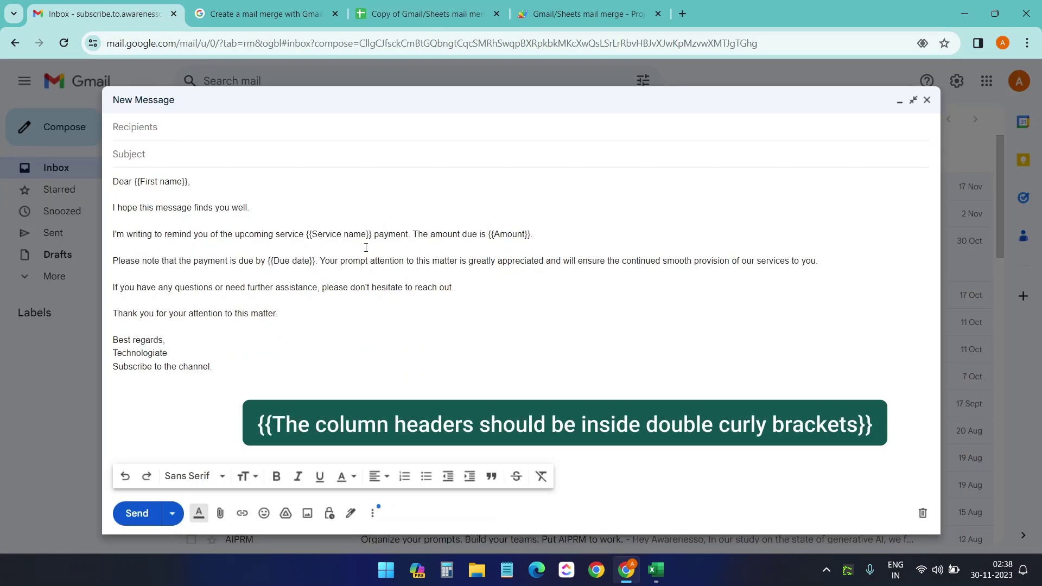
Give the {{Amount}} and {{Due date}} placeholders a yellow background highlight.
left_click_drag(534, 233, 488, 234)
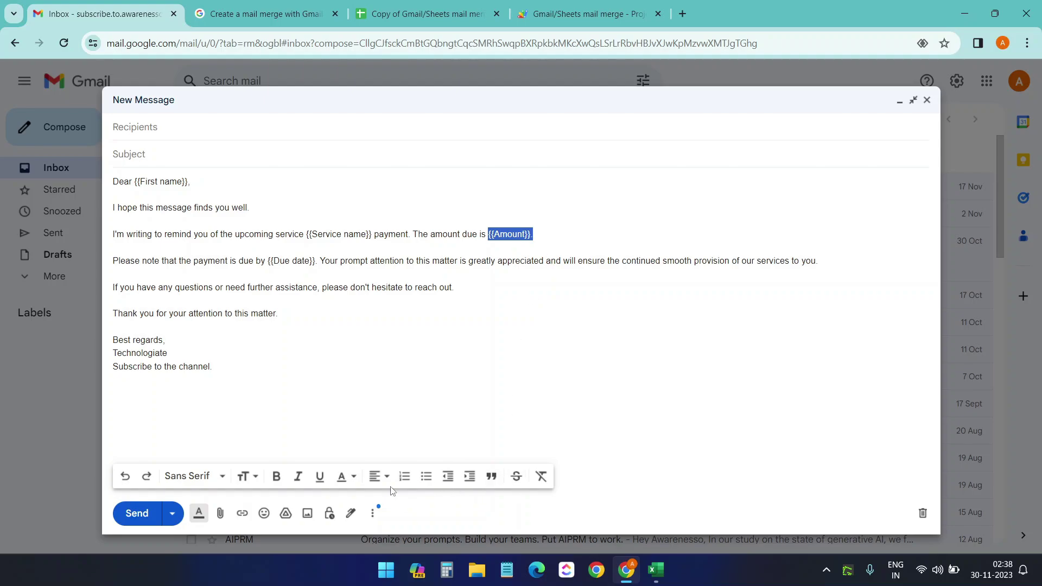
left_click(348, 483)
left_click(181, 381)
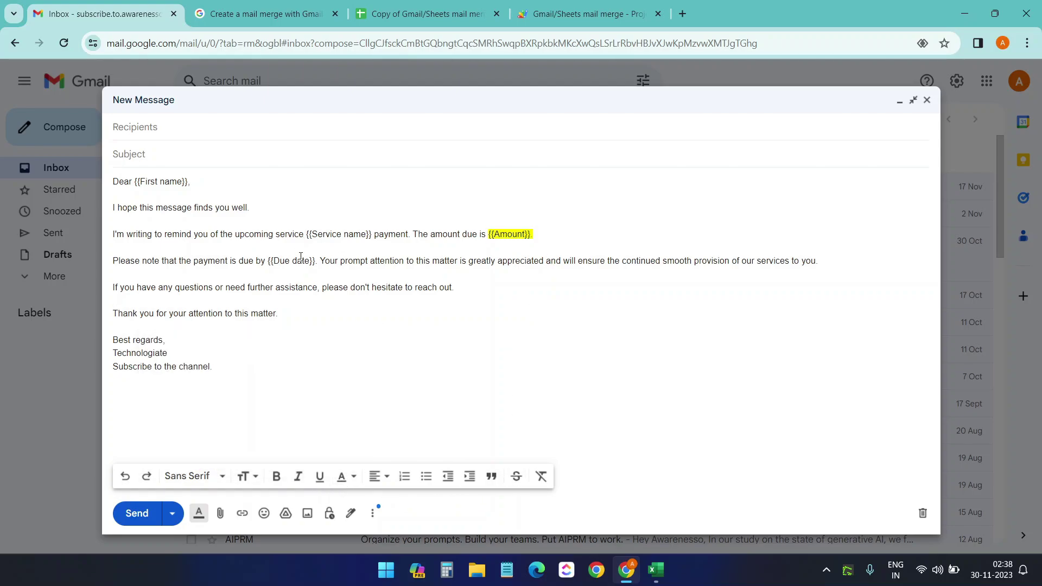
left_click_drag(316, 261, 271, 262)
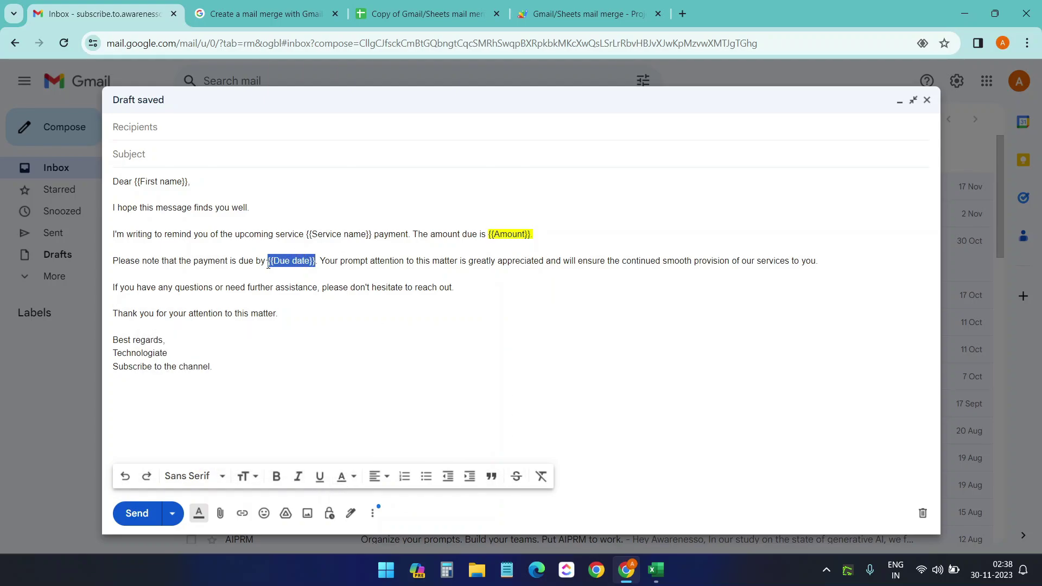
left_click(348, 477)
left_click(181, 381)
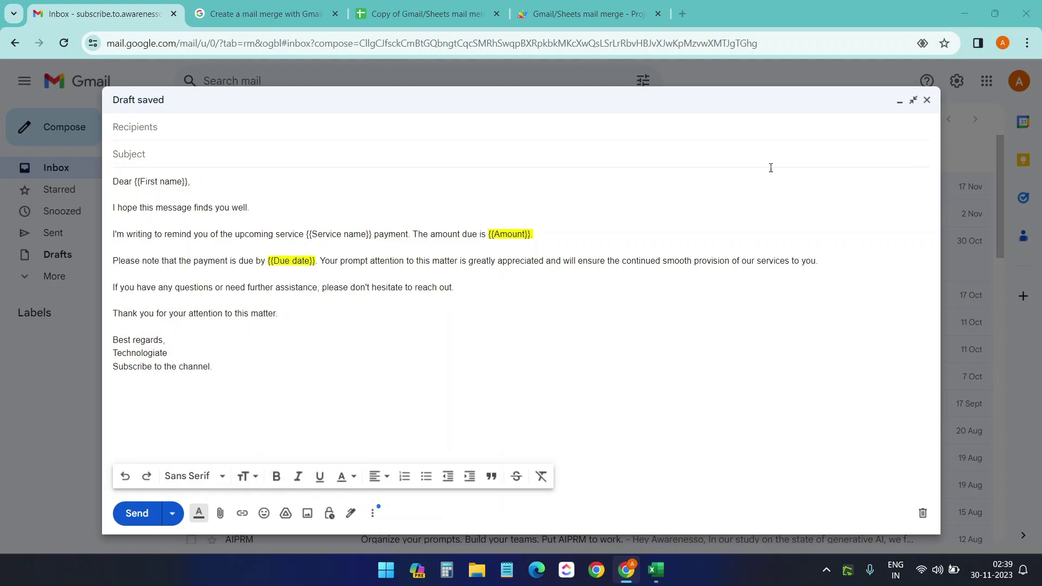
Paste the subject 'Reminder: Upcoming Payment Due' and close the message as a draft.
left_click(277, 161)
type("Reminder: Upcoming Payment Due")
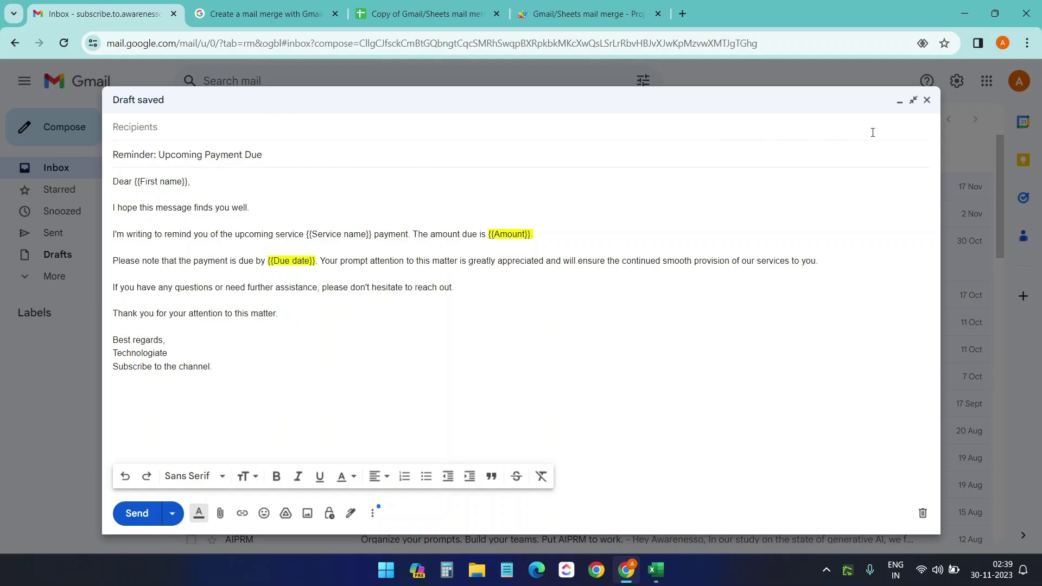
left_click(927, 101)
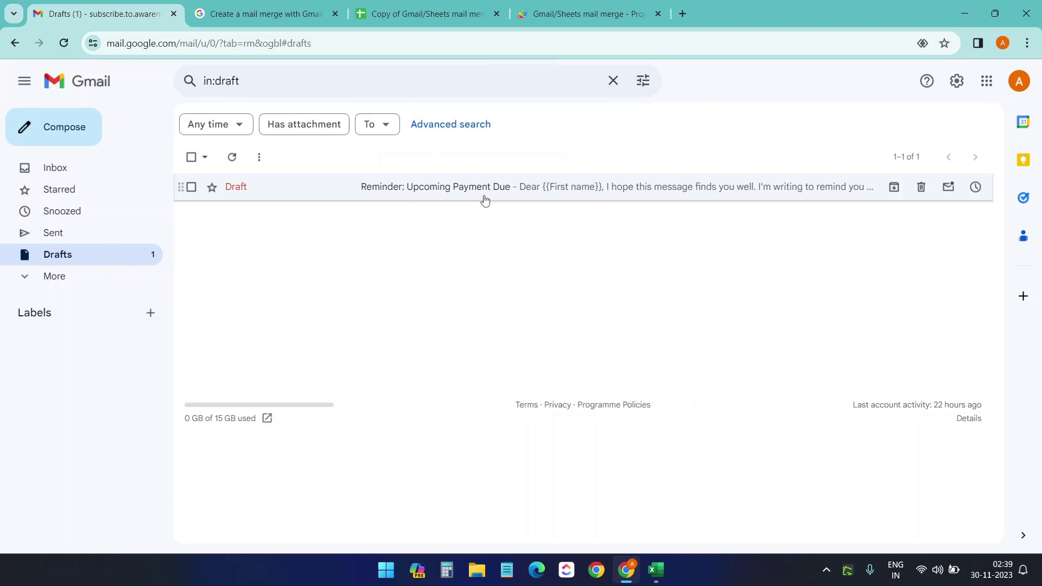
Reopen the saved 'Reminder: Upcoming Payment Due' draft from Gmail's Drafts folder.
left_click(485, 199)
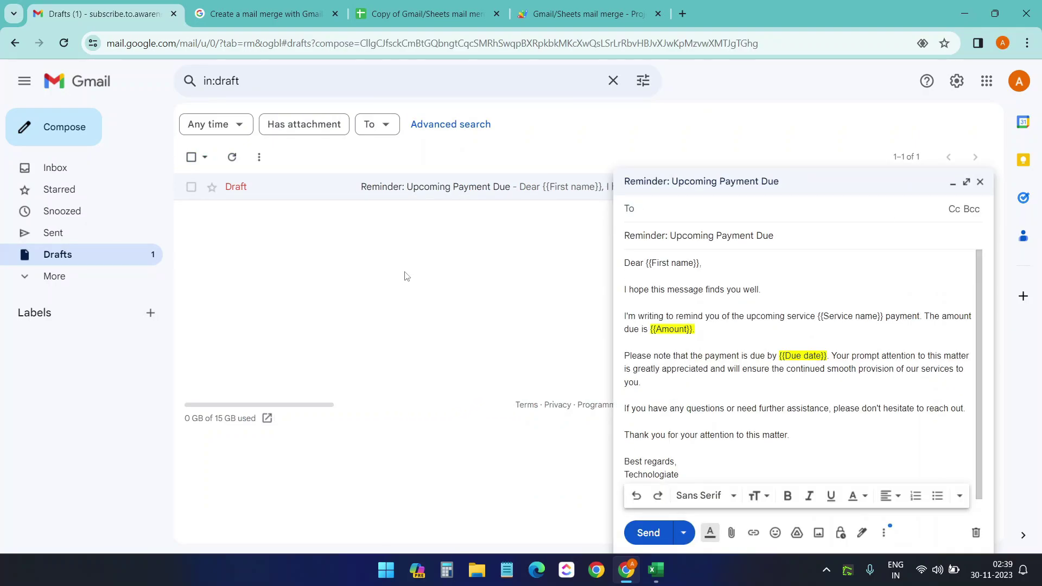
Close the reminder draft and run Mail Merge > Send Emails in the sheet.
left_click(980, 182)
key("ctrl+3")
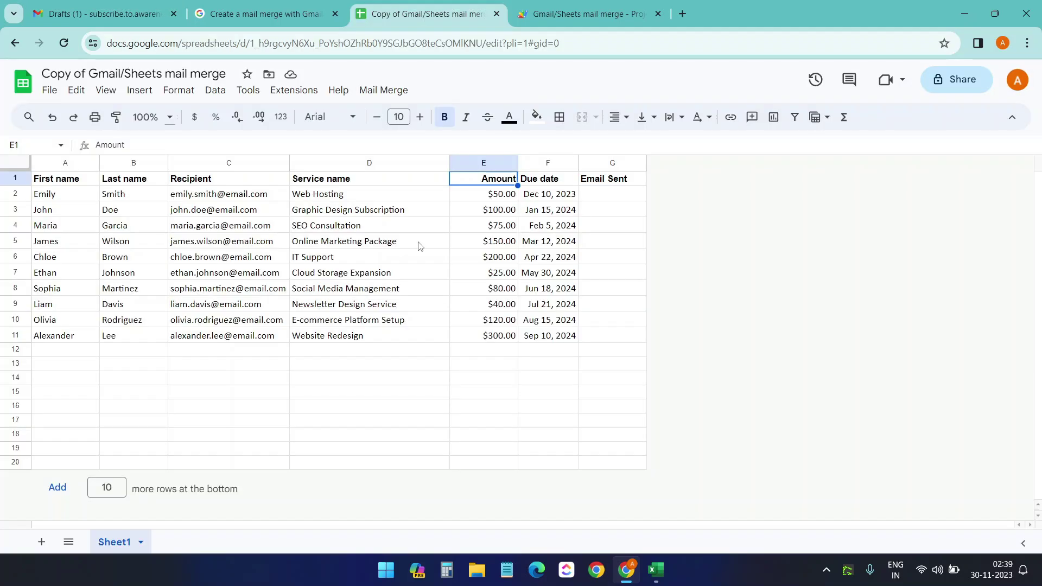
left_click(386, 91)
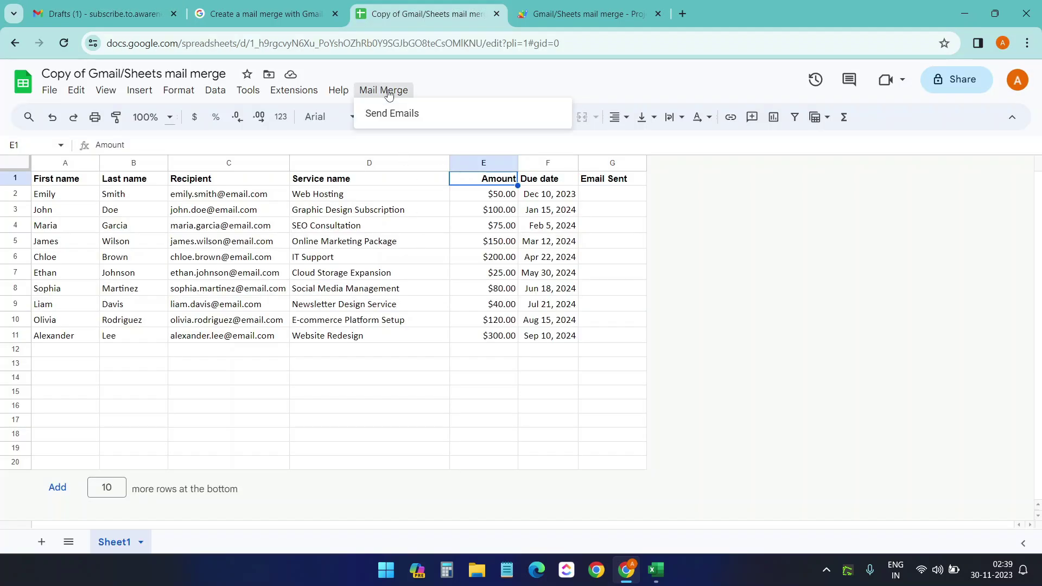
left_click(389, 115)
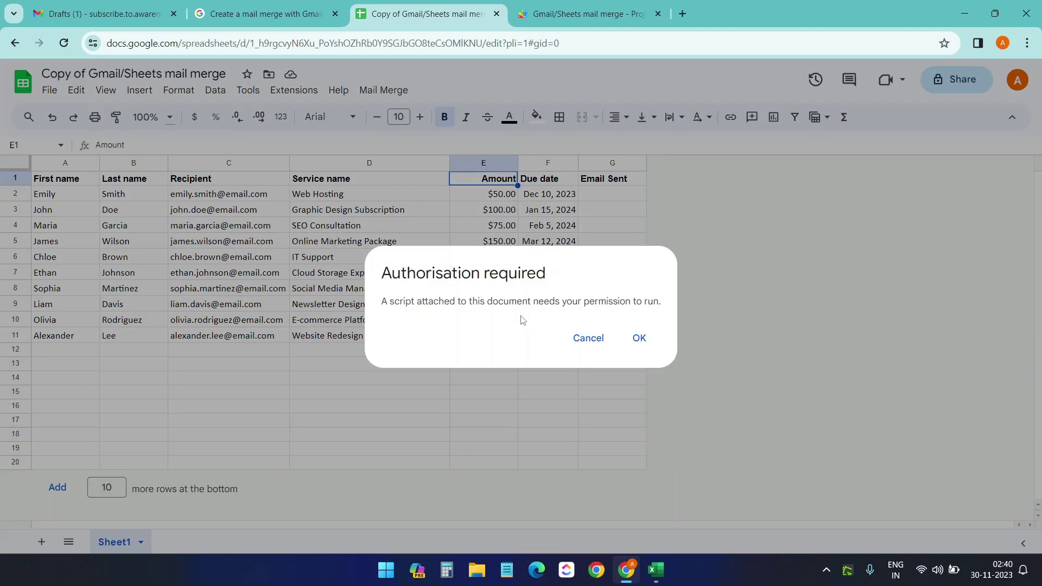
Authorise the script for the Google account, continuing past the unverified-app warning.
left_click(636, 338)
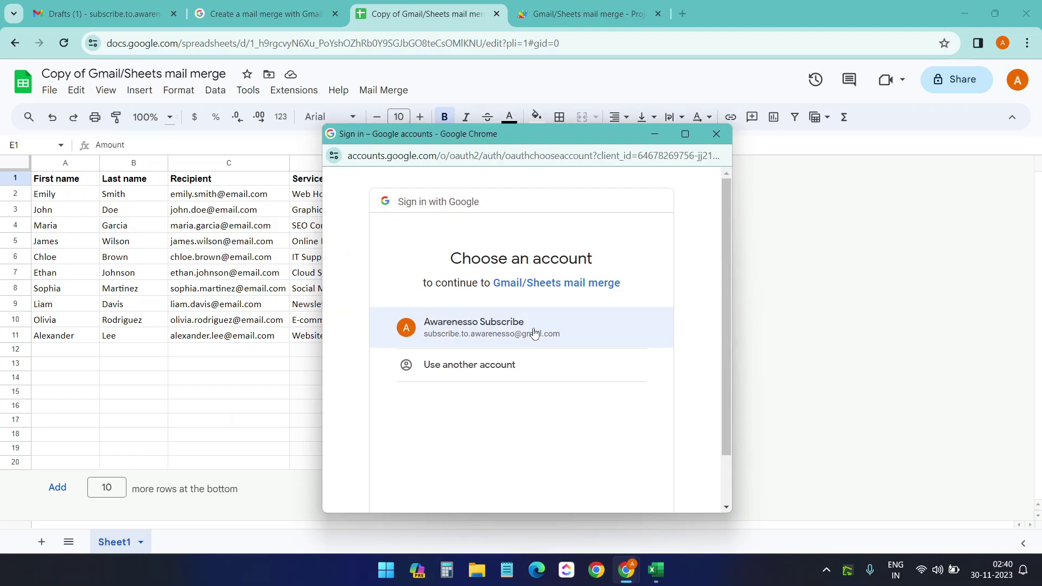
left_click(535, 333)
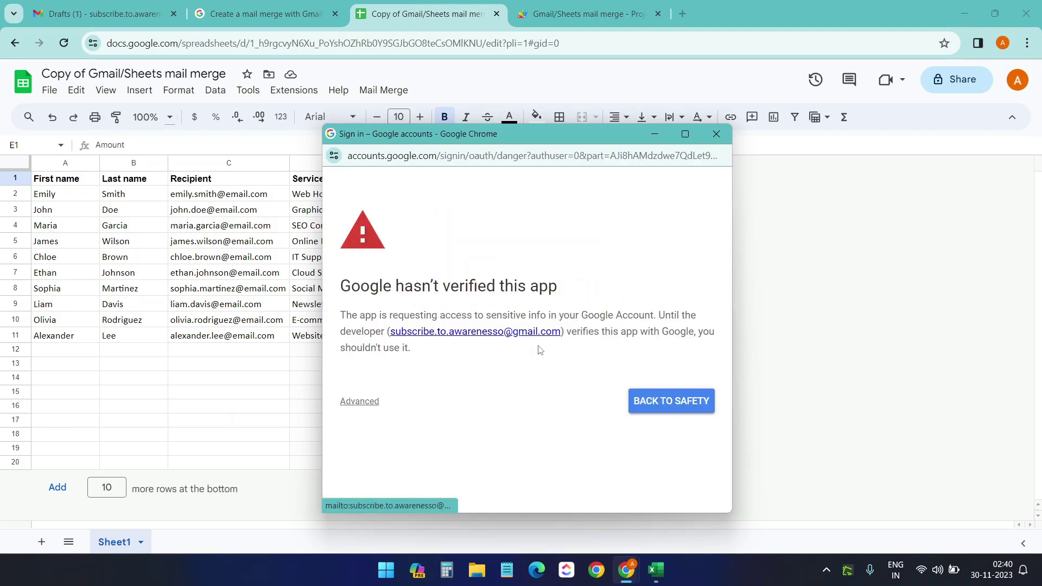
left_click(360, 401)
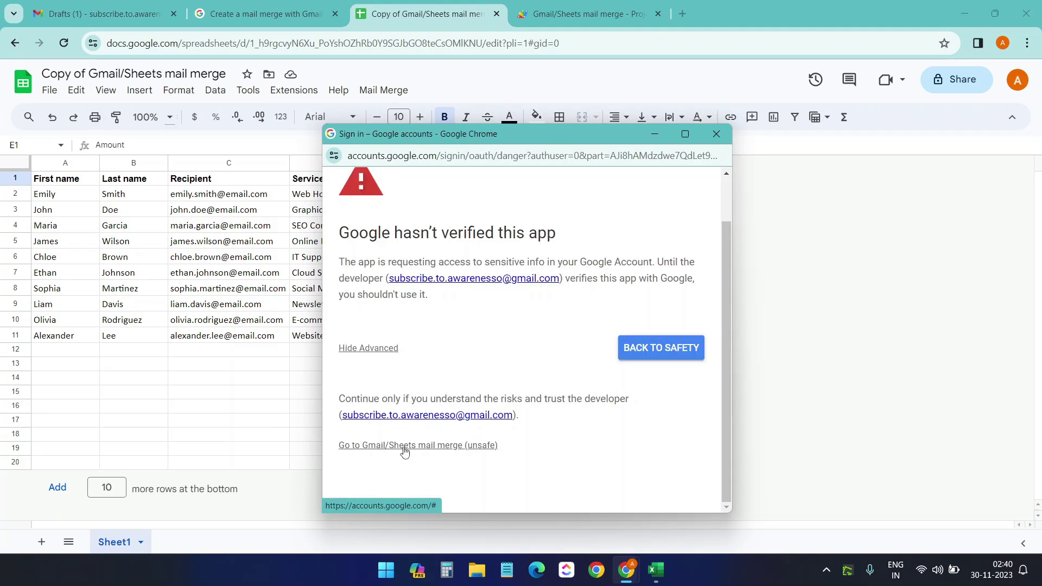
left_click(405, 451)
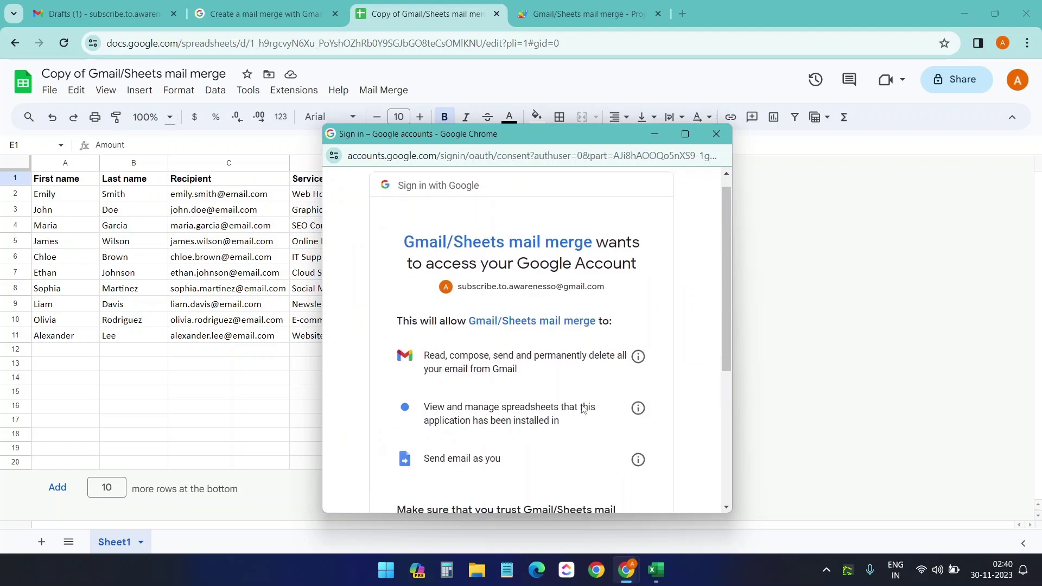
scroll(583, 410, "down", 4)
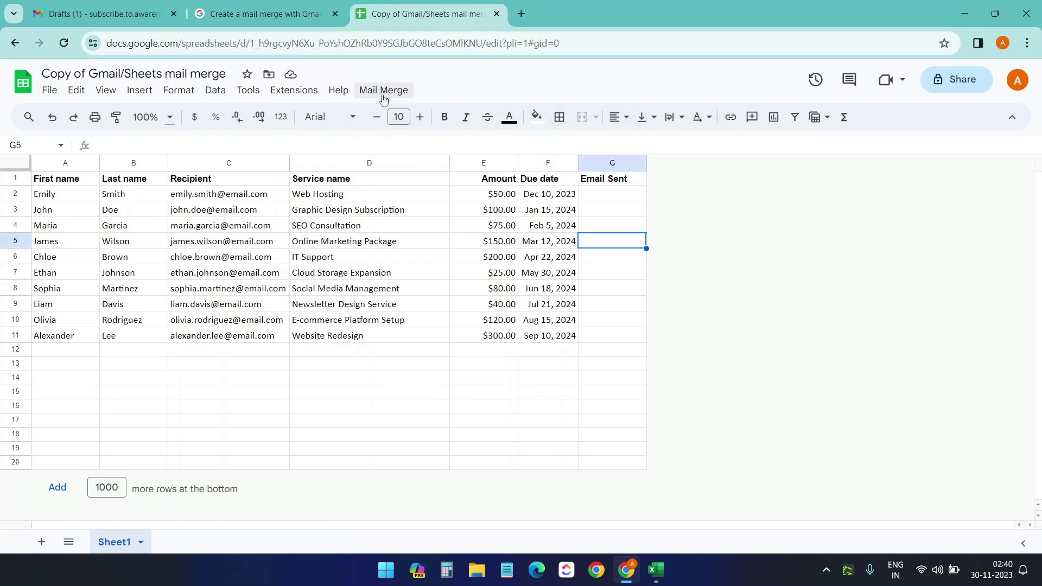
Launch Mail Merge > Send Emails again, then bring up Gmail's Drafts list.
left_click(382, 91)
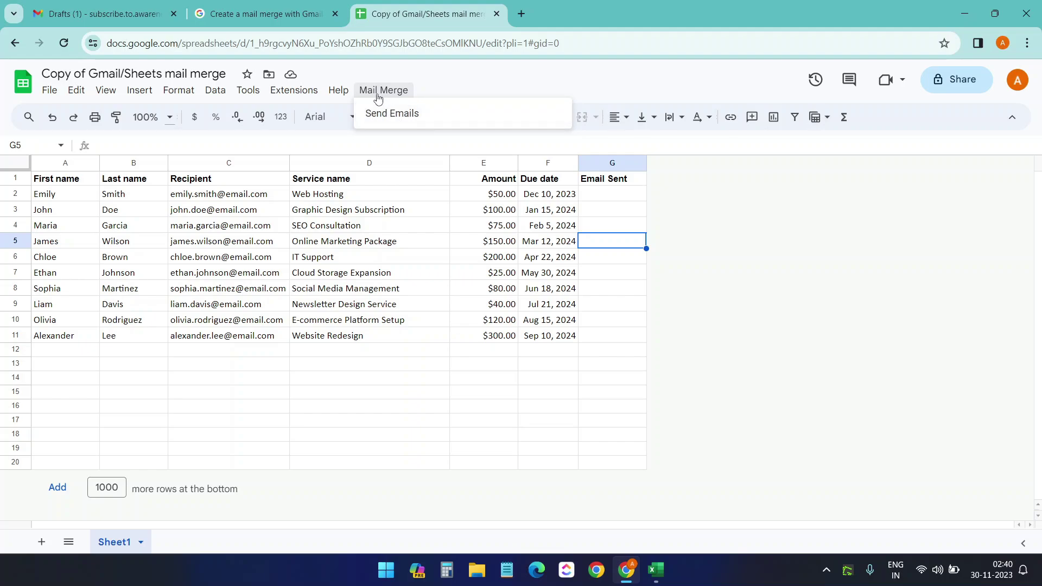
left_click(399, 117)
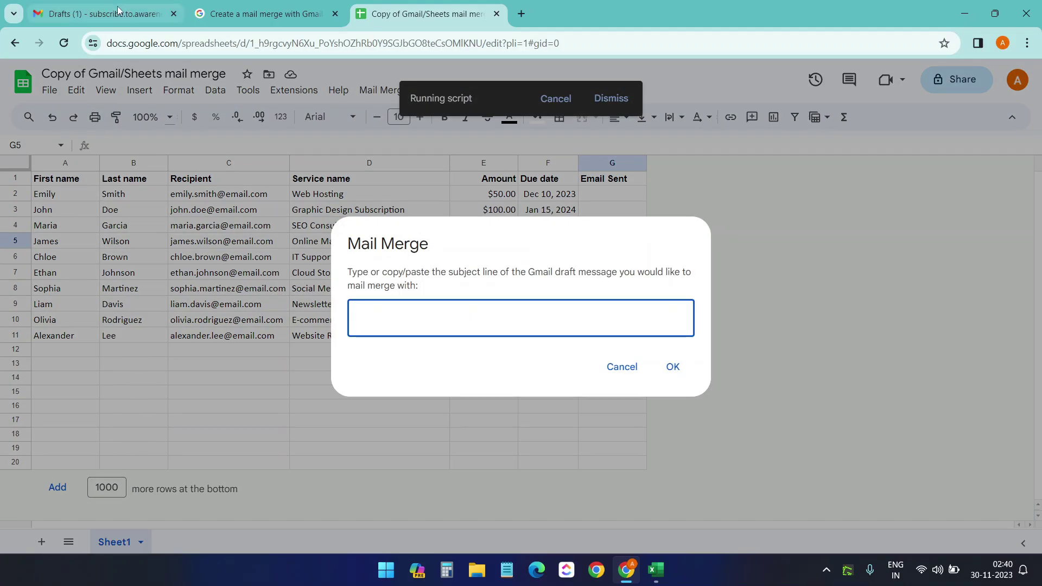
left_click(117, 12)
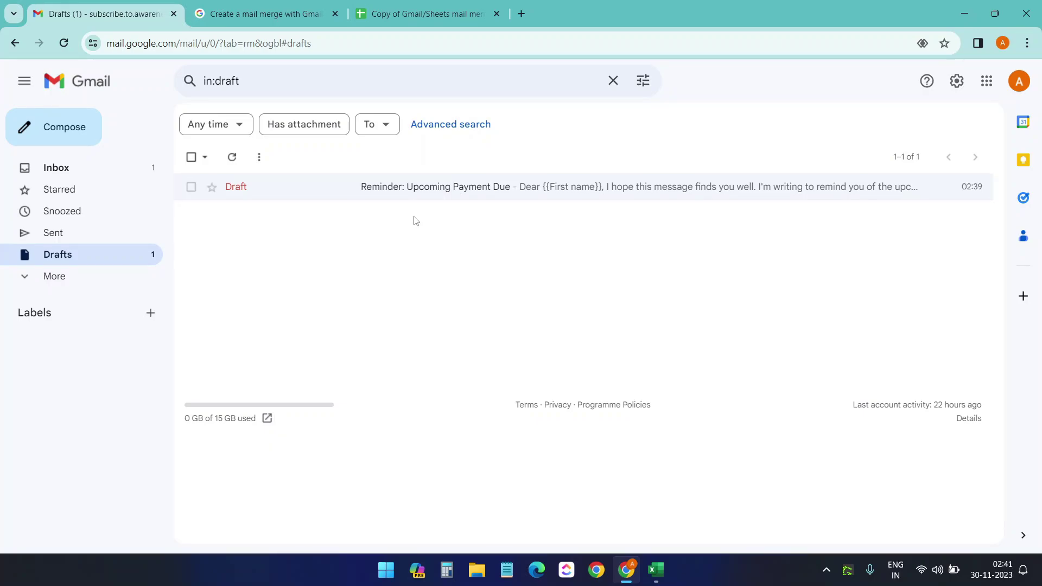
left_click(430, 191)
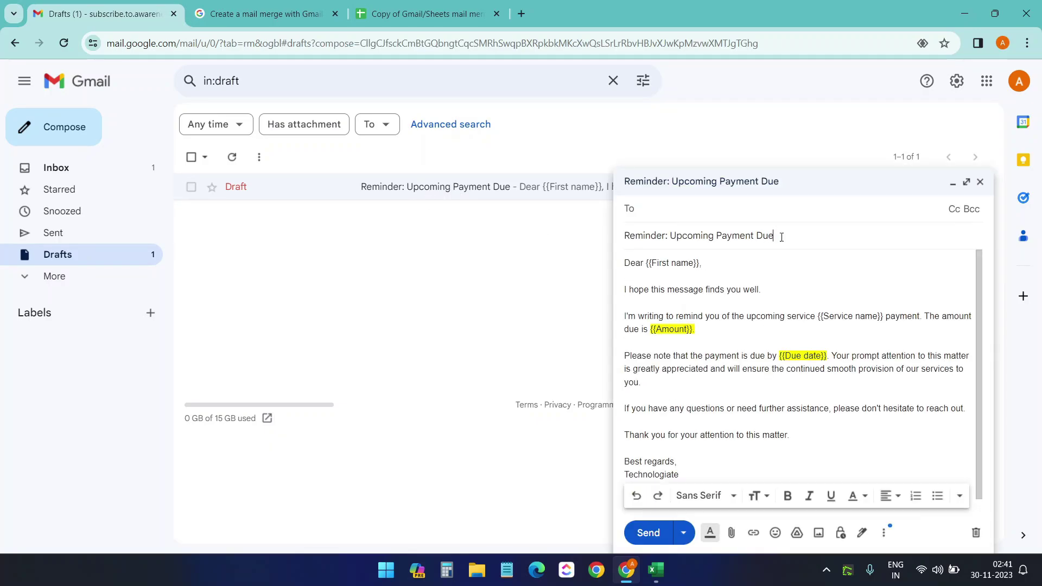
left_click_drag(782, 236, 625, 236)
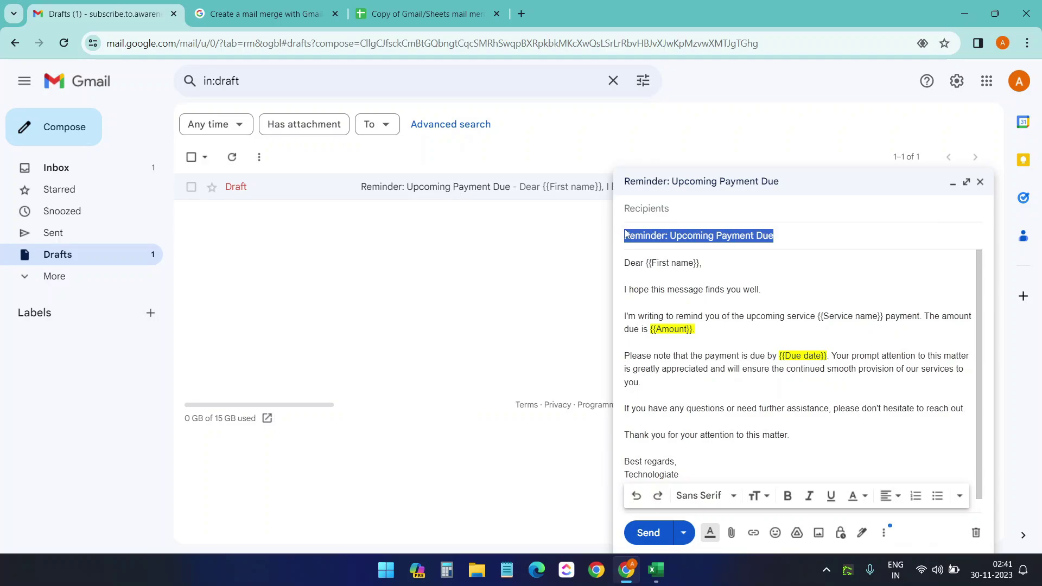
left_click(435, 18)
left_click(432, 314)
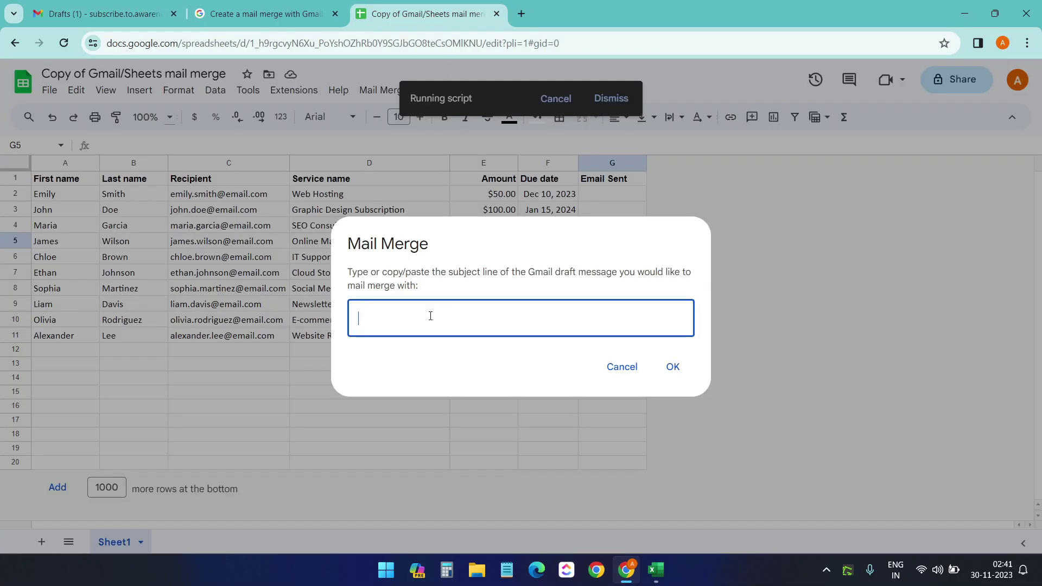
key("ctrl+1")
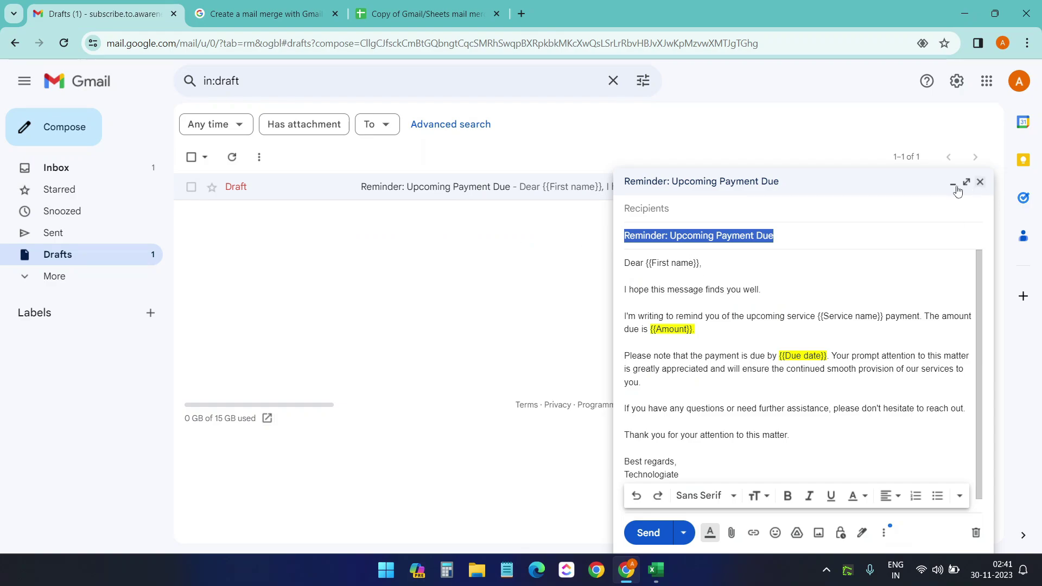
key("Escape")
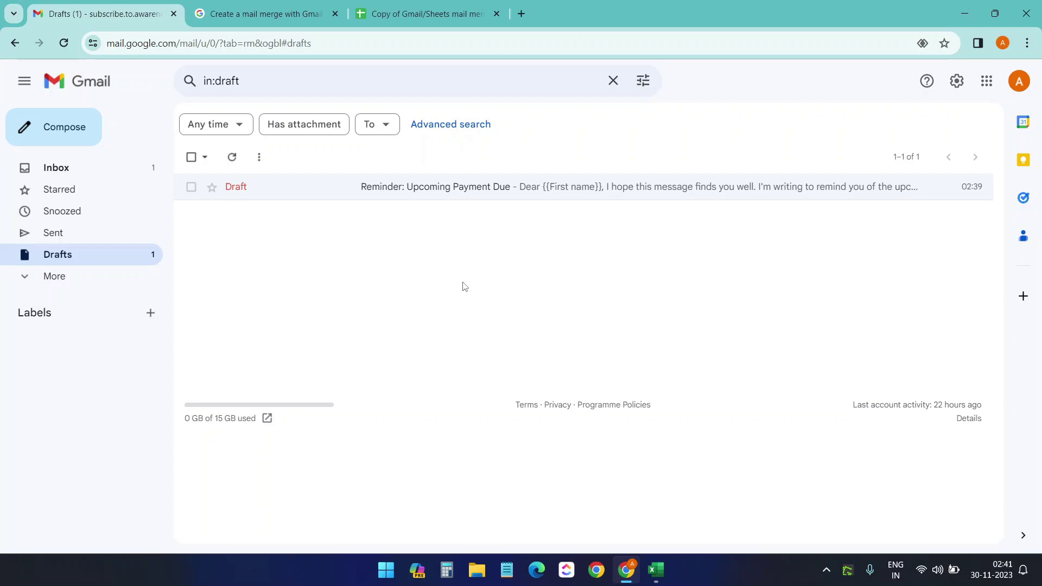
Save a 'Sample email' draft with body 'Hi, This is not a mail merge email.'.
left_click(89, 137)
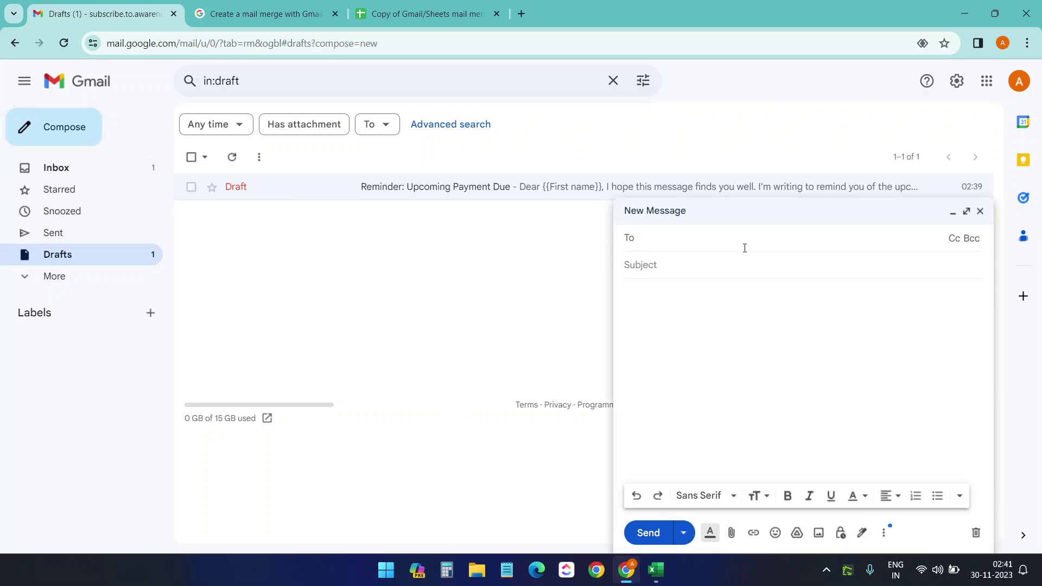
left_click(724, 259)
type("Sample email")
key("Tab")
type("Hi,")
key("Return")
key("Return")
type("This is not a mail merge email.")
left_click(980, 212)
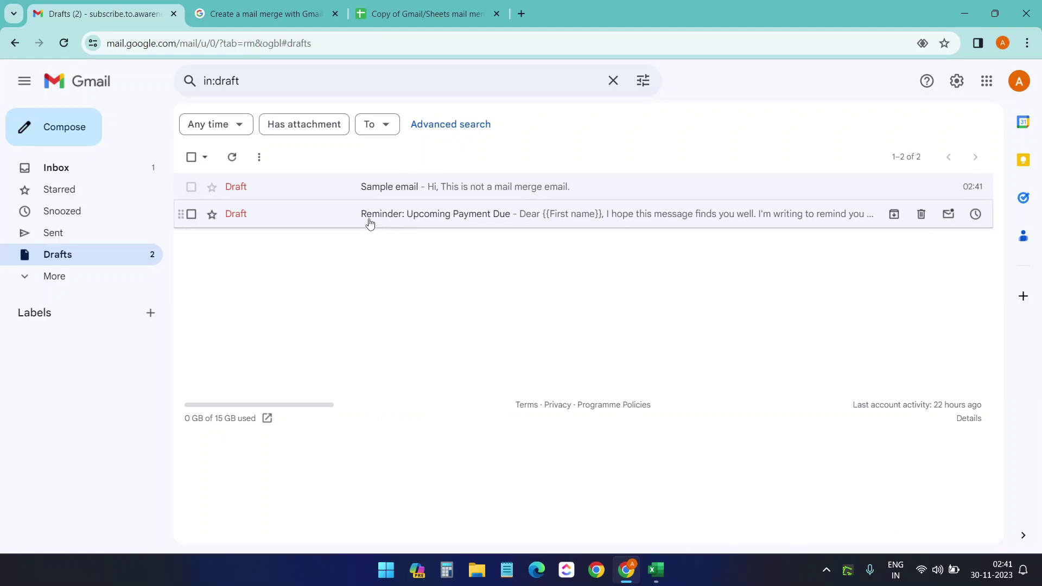
Copy the subject 'Reminder: Upcoming Payment Due' into the Sheets merge prompt.
left_click(464, 223)
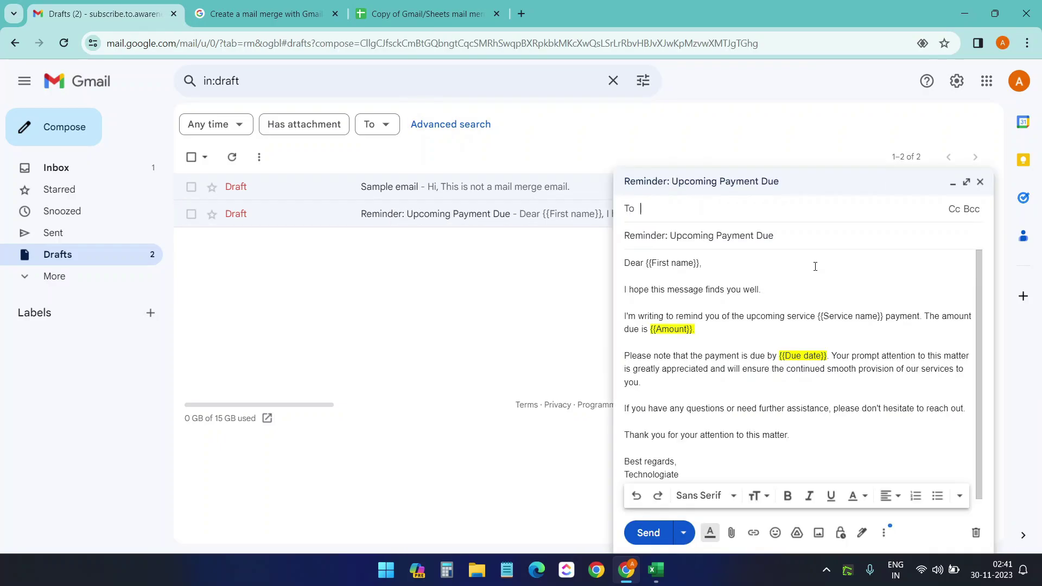
left_click_drag(773, 235, 620, 235)
key("ctrl+c")
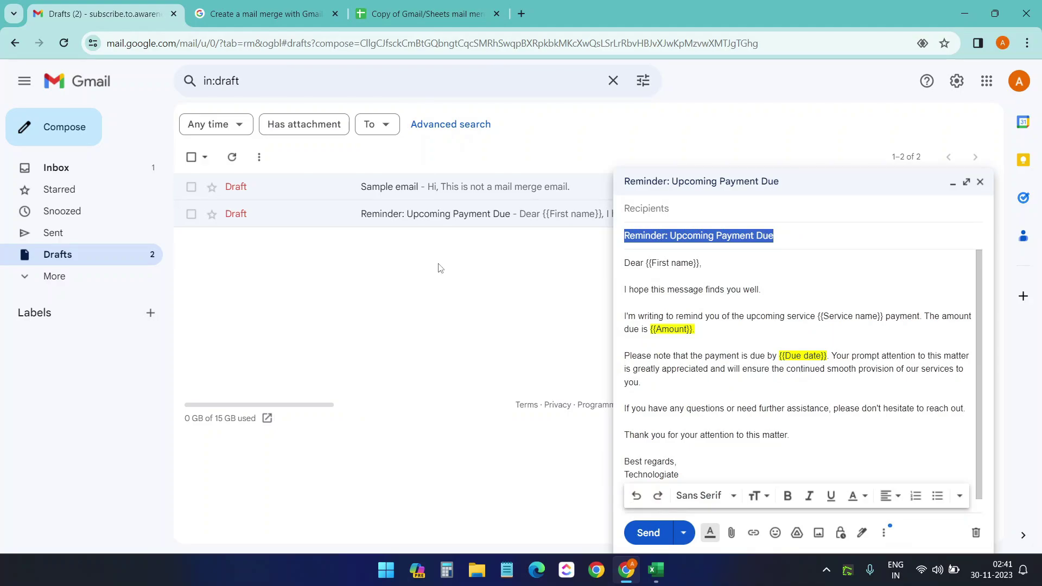
key("ctrl+3")
left_click(426, 314)
key("ctrl+v")
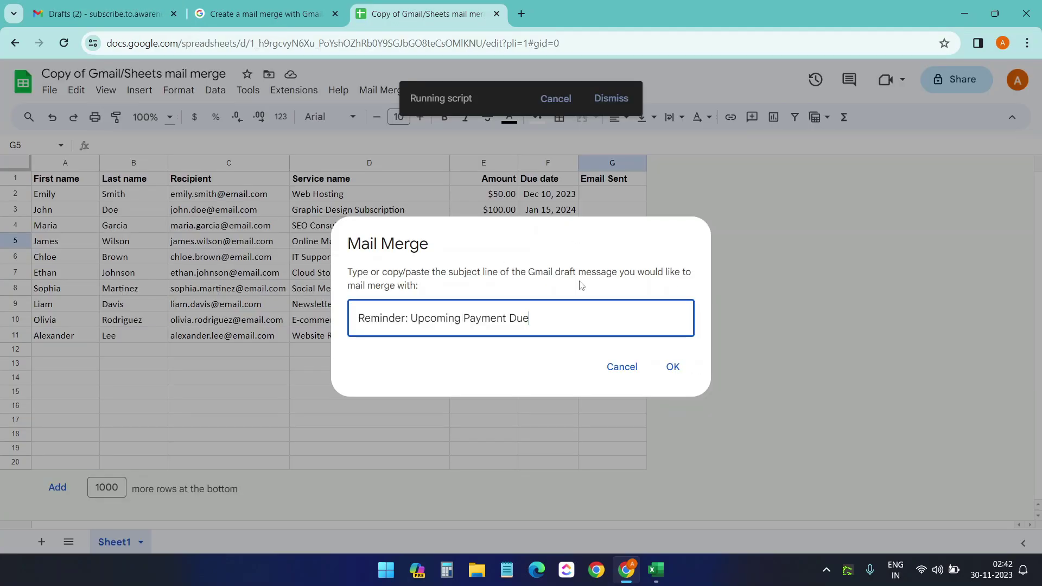
Send the merge, widen column G to show the Email Sent timestamps, then view Gmail's Sent mail.
left_click(673, 368)
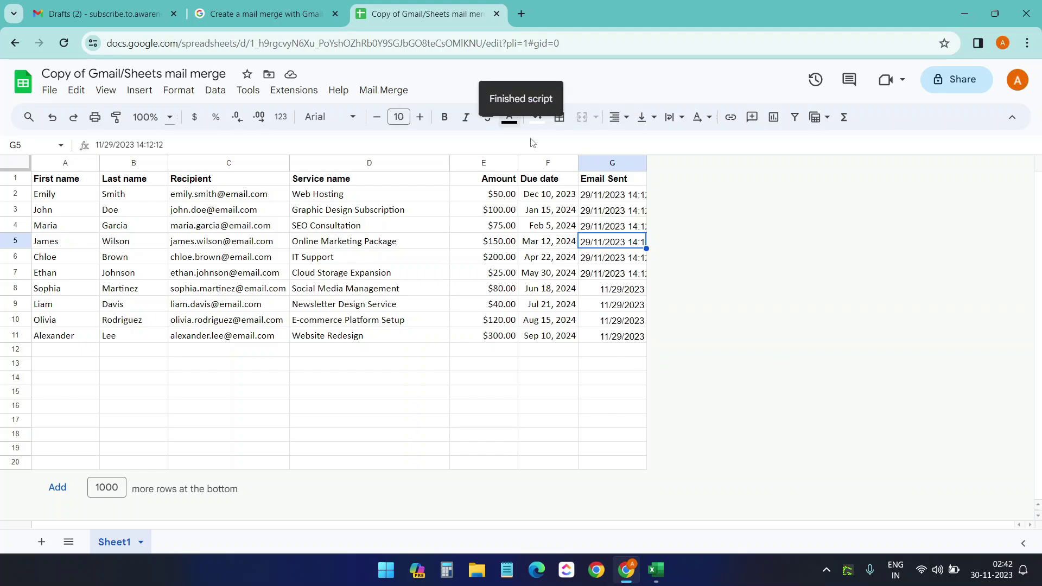
left_click_drag(647, 163, 776, 162)
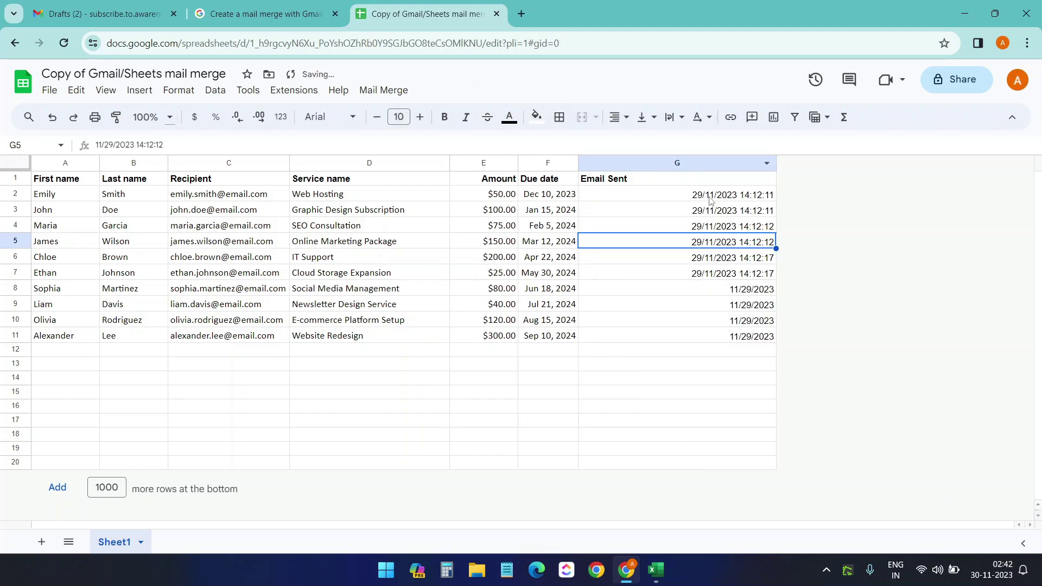
left_click_drag(658, 199, 733, 341)
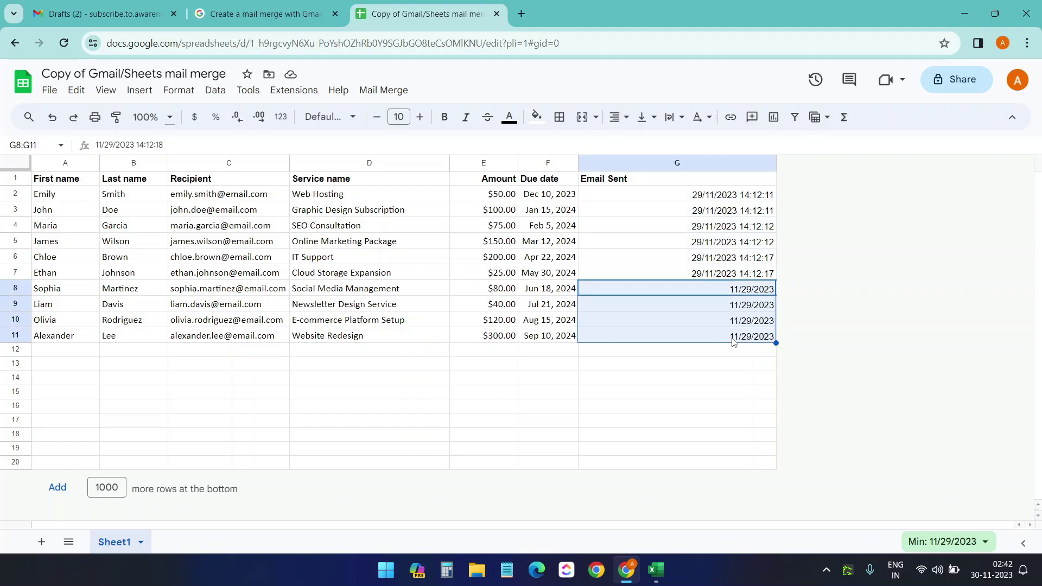
left_click(119, 16)
left_click(79, 232)
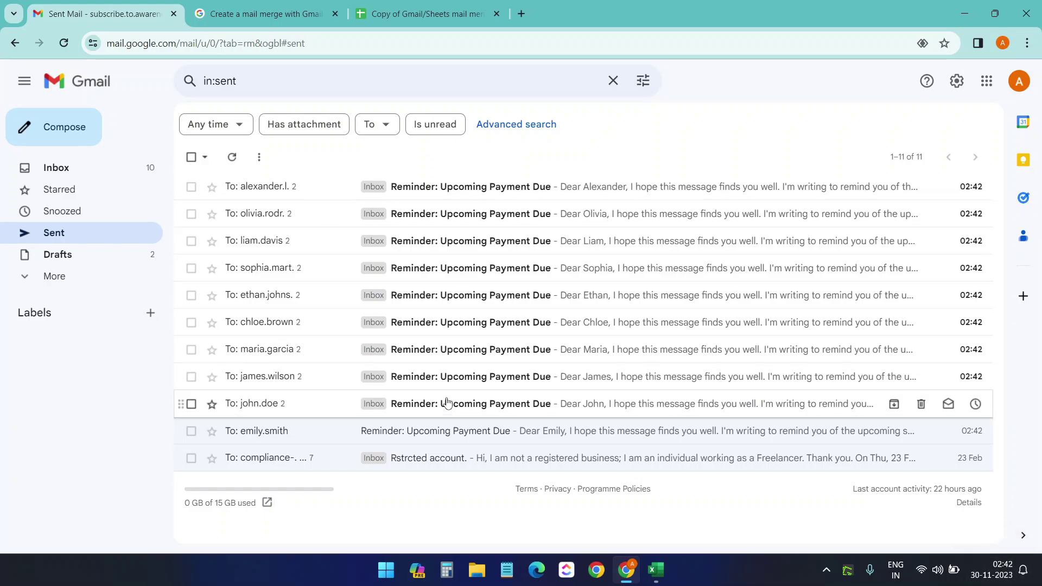
Check the received payment reminder in the Inbox, then return to the mail merge guide.
mouse_move(441, 402)
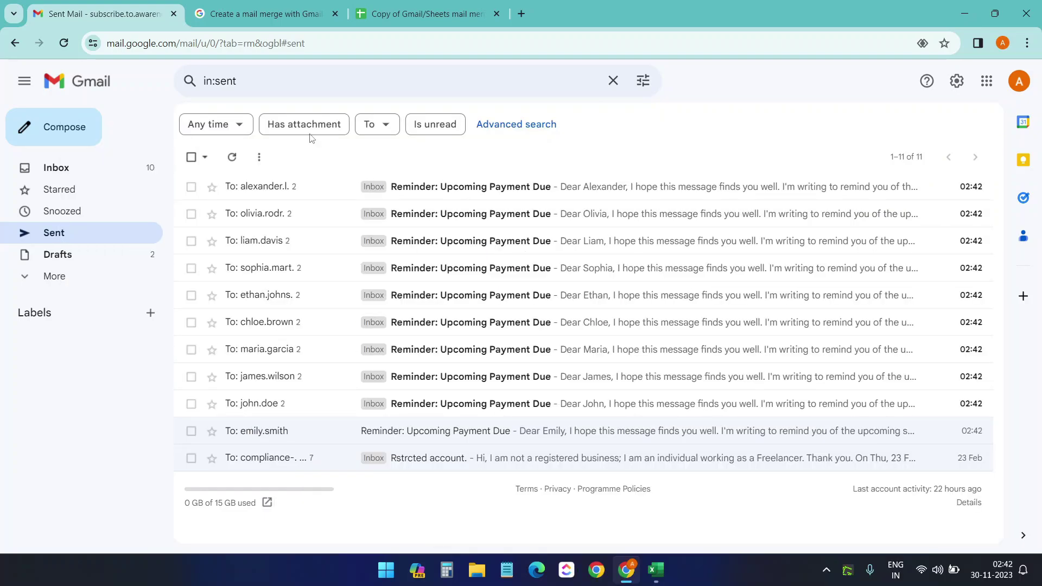
left_click(56, 168)
left_click(406, 190)
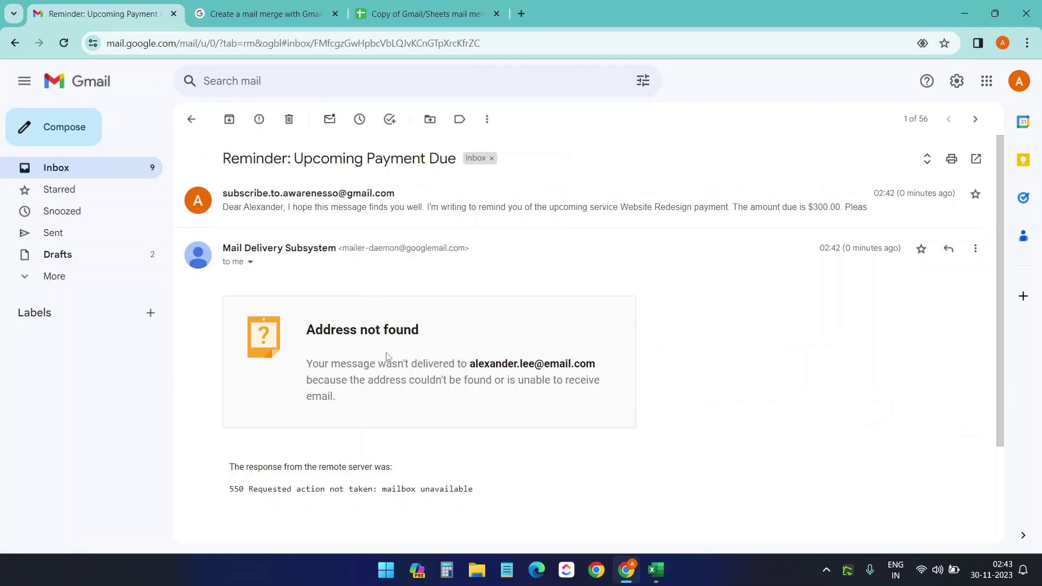
left_click(77, 234)
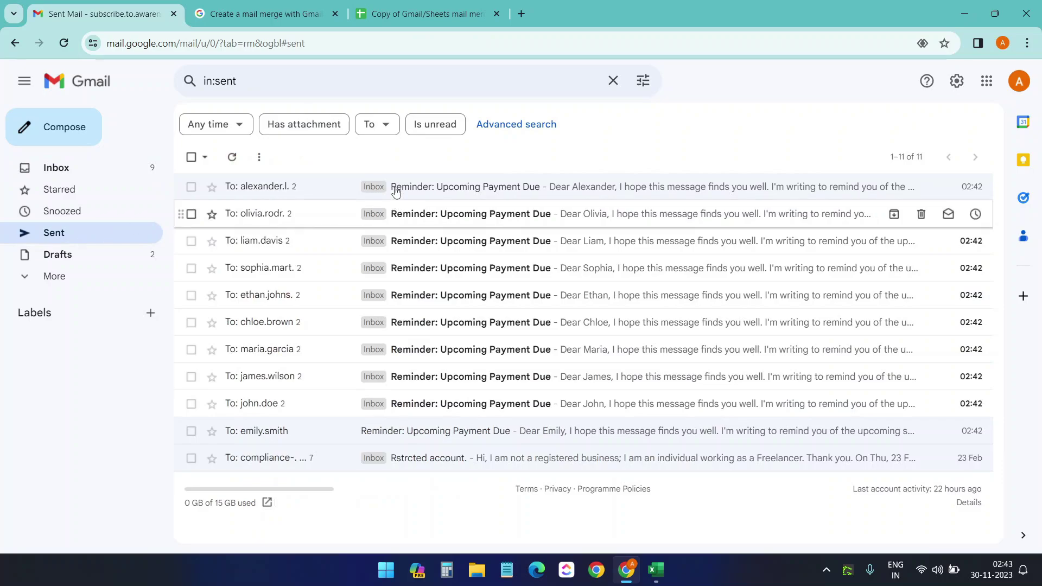
left_click(424, 13)
left_click(284, 8)
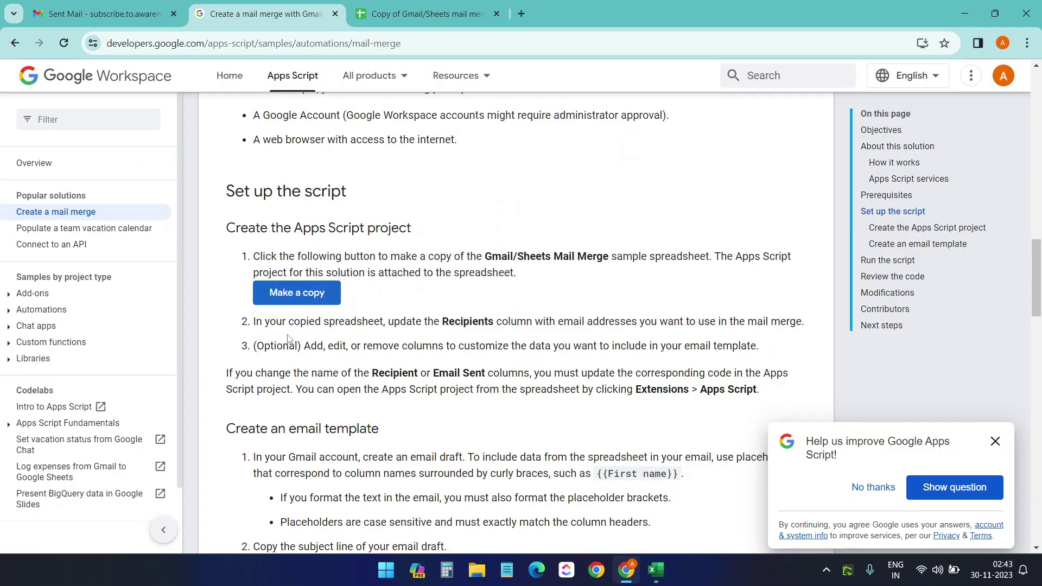
Review the Recipient and Email Sent columns, select columns A:B and the $80.00 in E8.
left_click(423, 14)
left_click(405, 368)
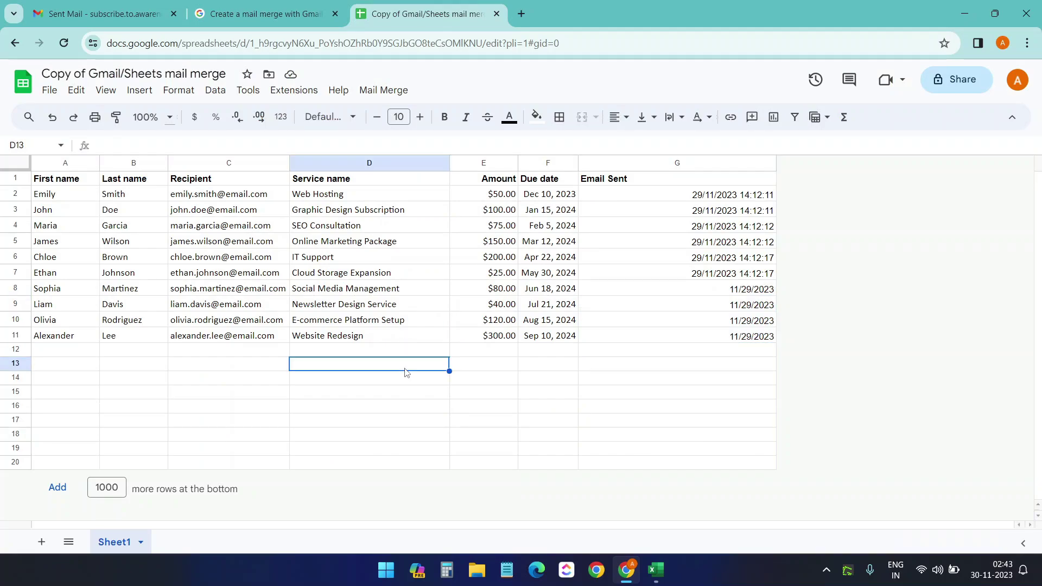
left_click(218, 183)
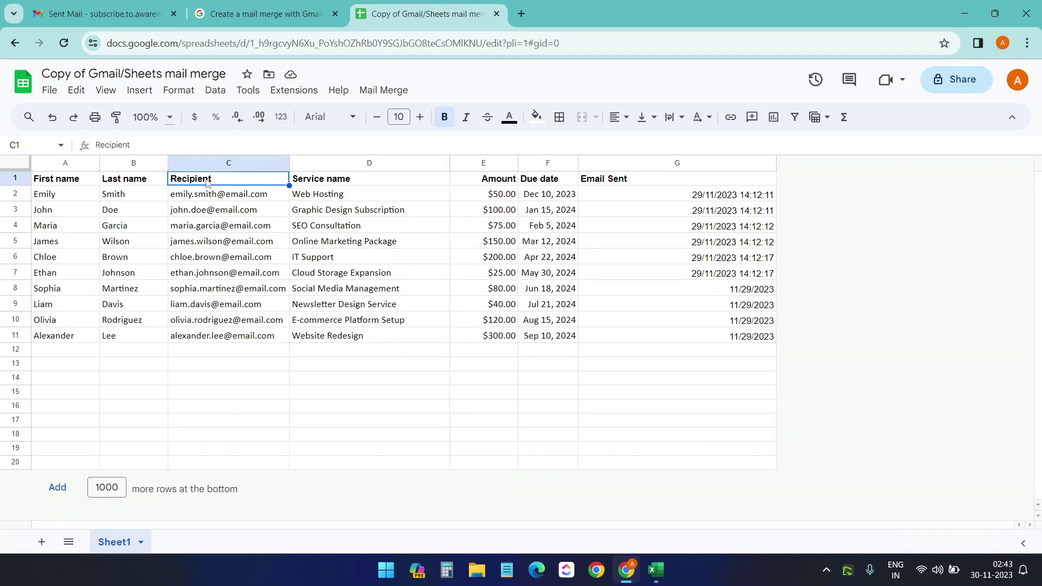
left_click(606, 180)
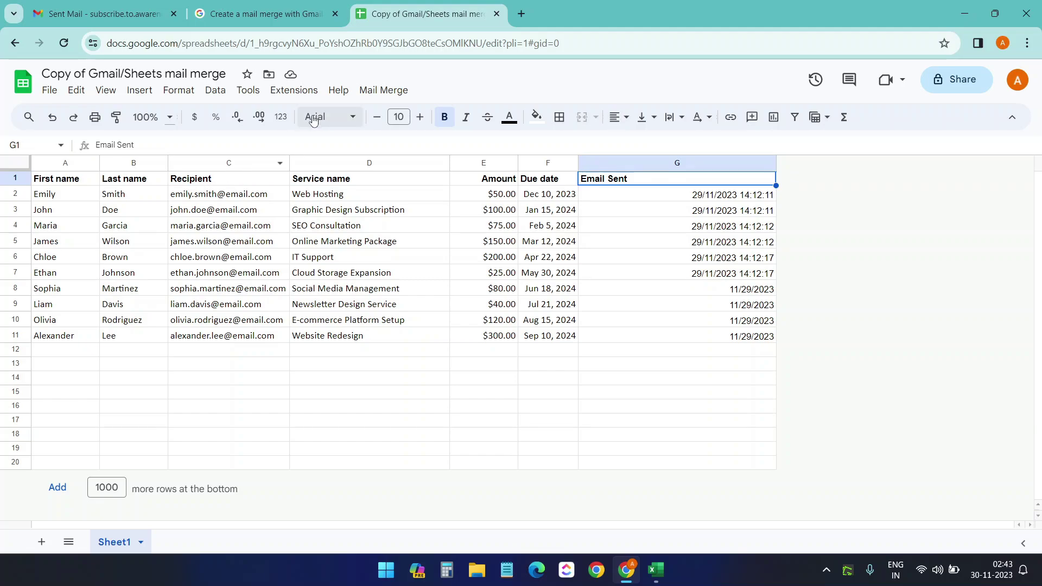
left_click_drag(65, 163, 133, 163)
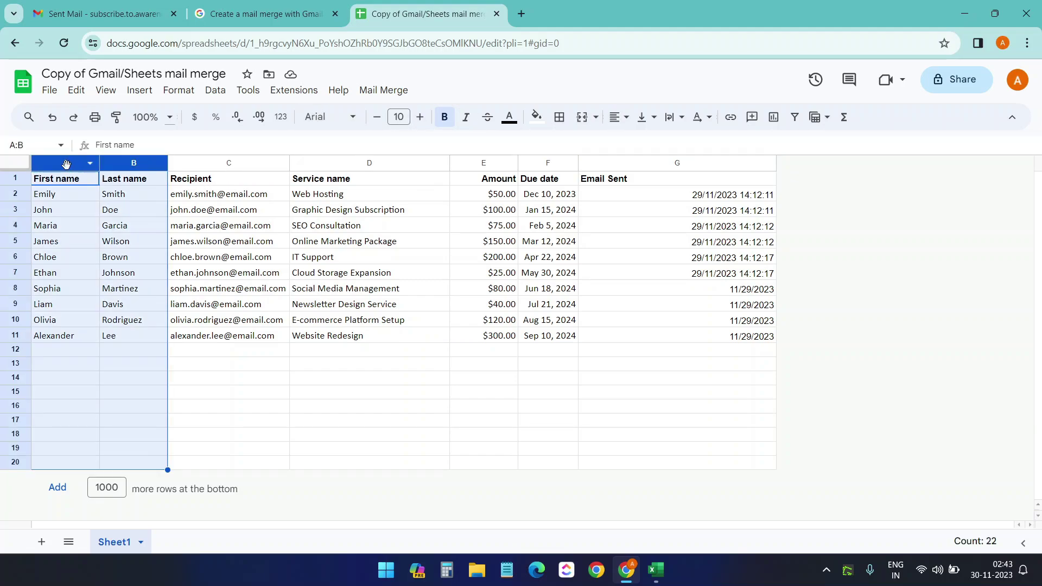
left_click(461, 290)
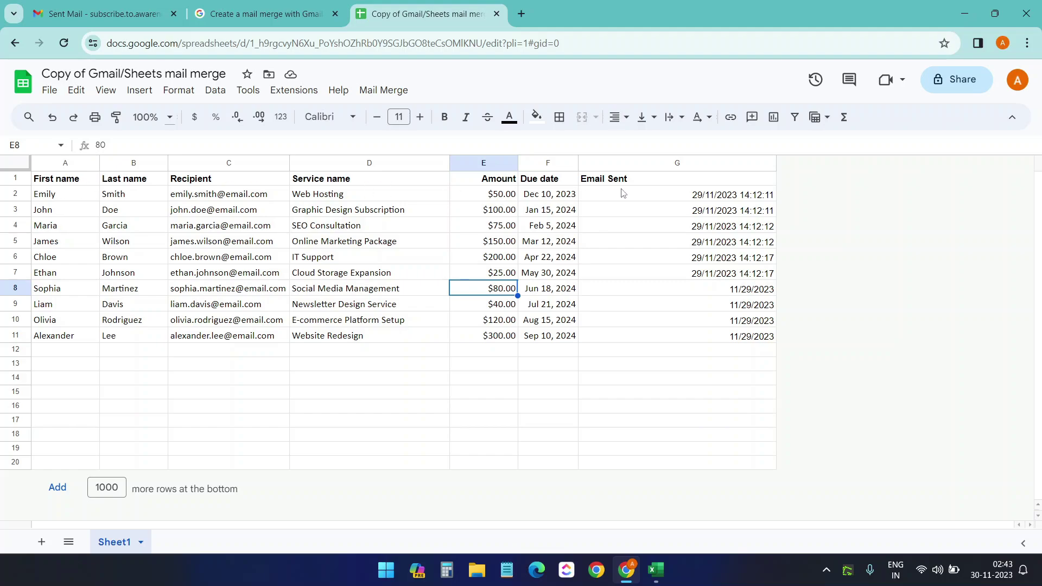
left_click(656, 570)
key("alt+Tab")
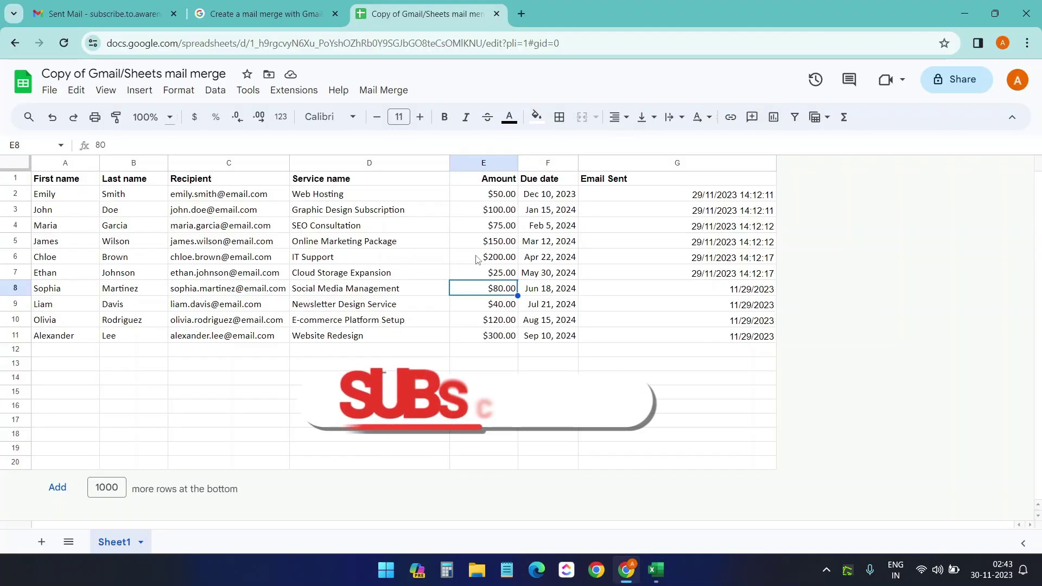